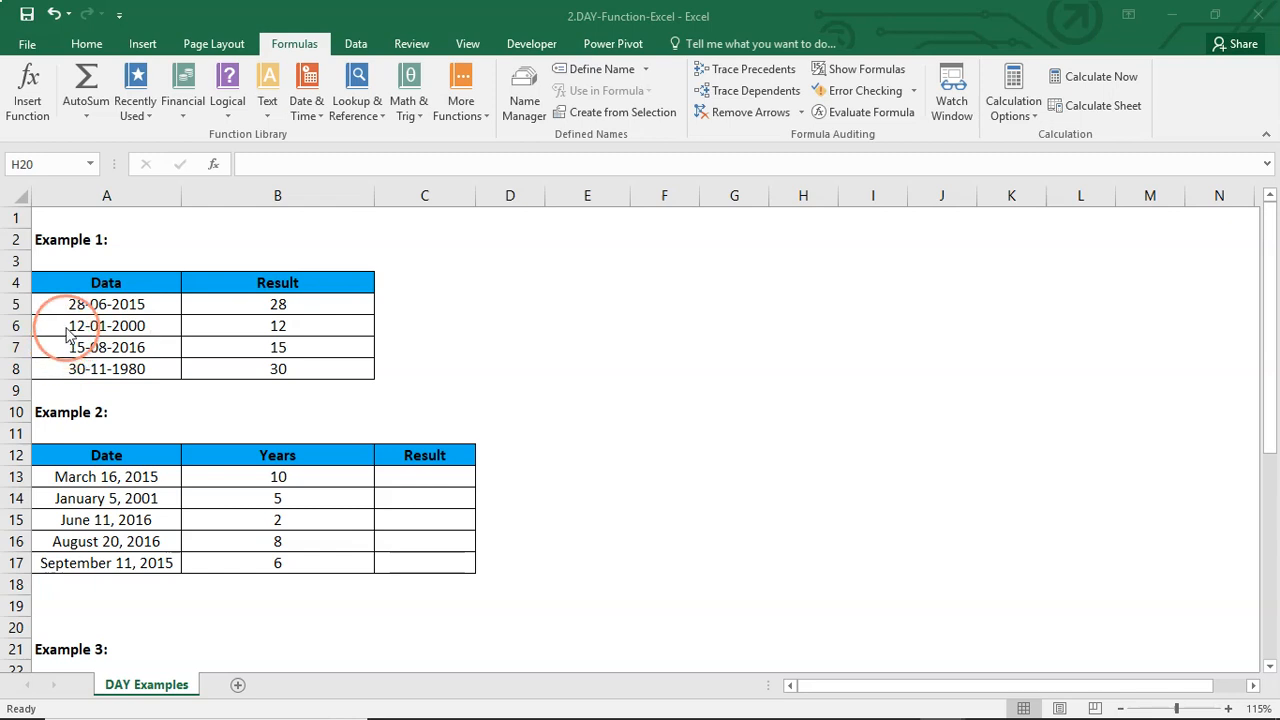
Clear the existing results in B5:B8 of the Example 1 table
{"action": "left_click", "coordinate": [276, 303]}
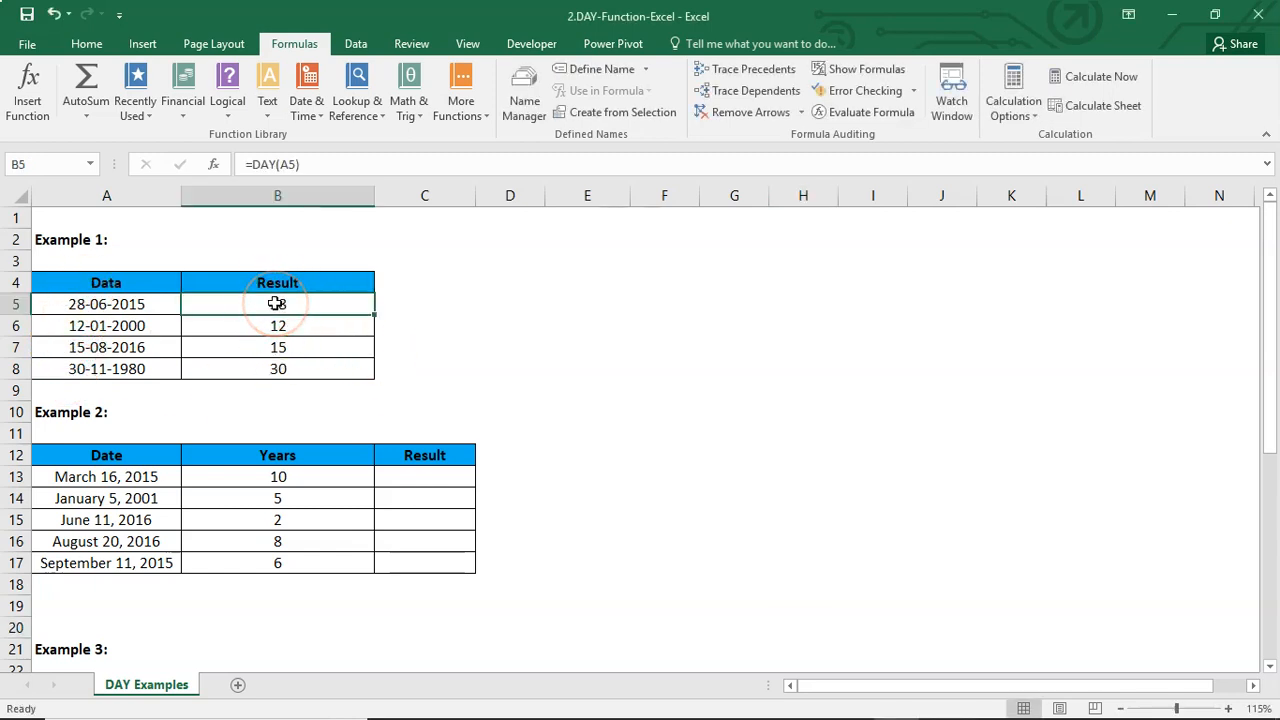
{"action": "key", "text": "shift+Down"}
{"action": "key", "text": "shift+Down"}
{"action": "key", "text": "shift+Down"}
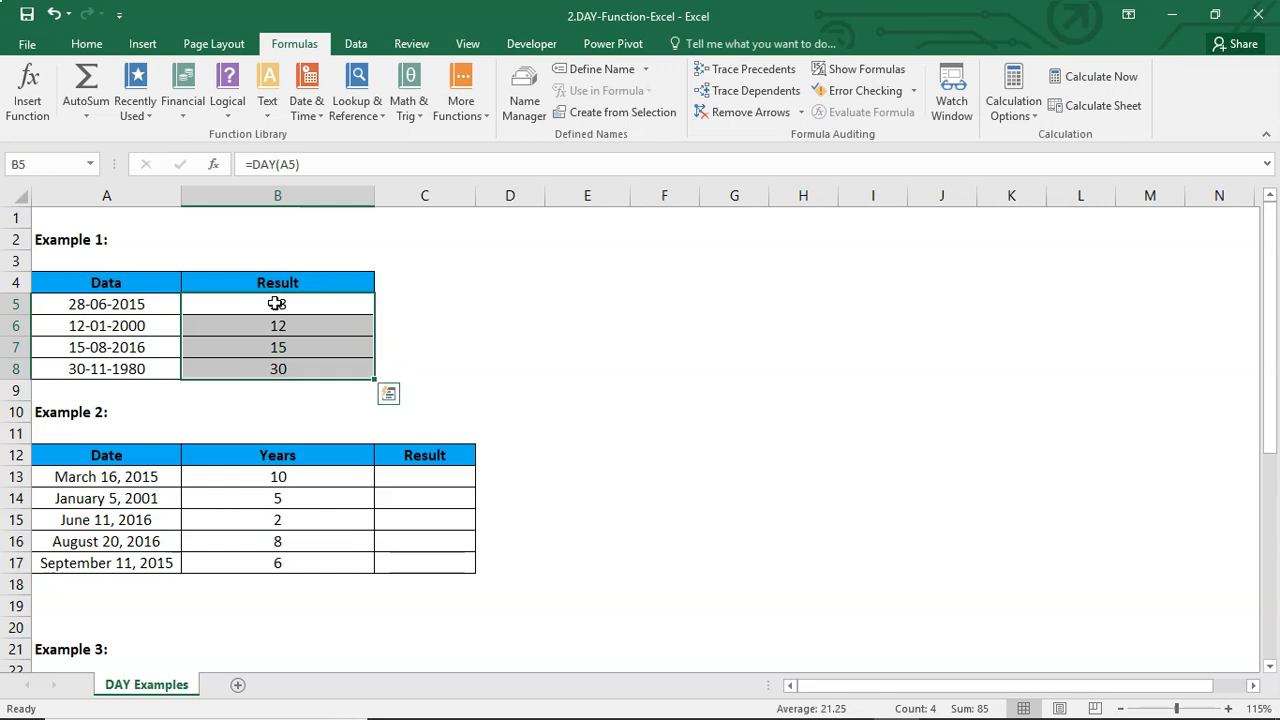
{"action": "key", "text": "ctrl+c"}
{"action": "key", "text": "Delete"}
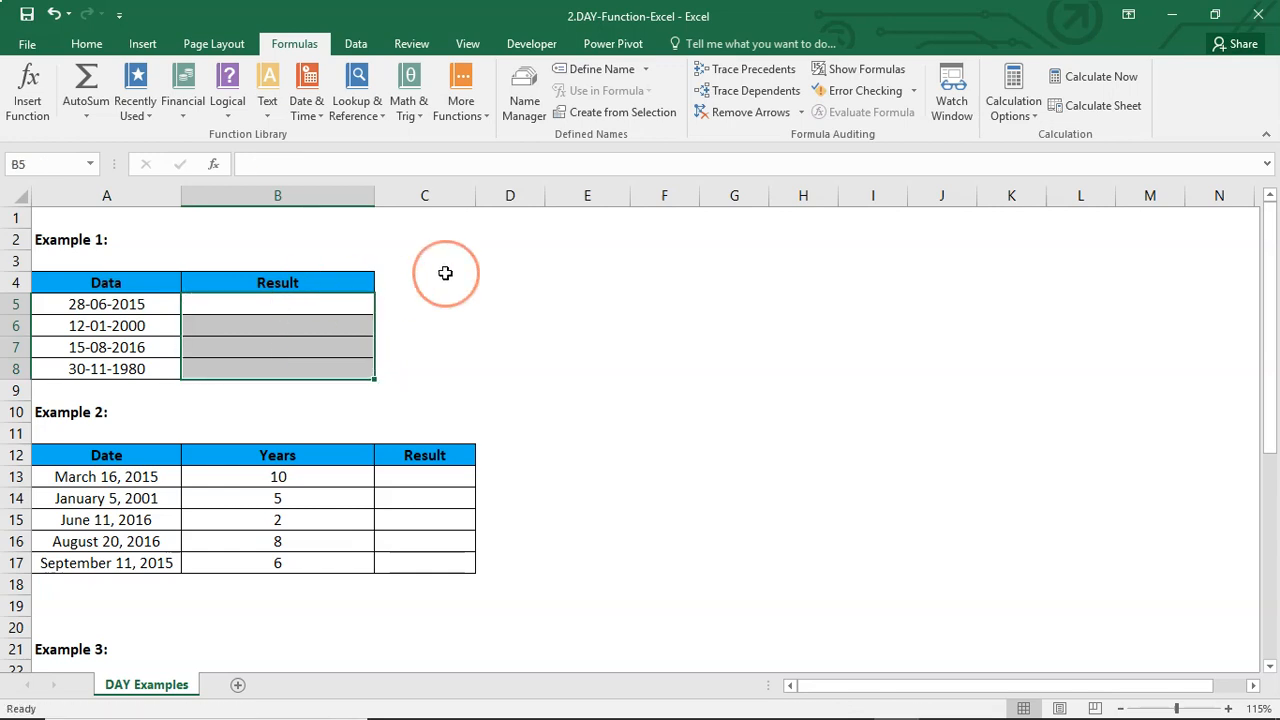
{"action": "left_click", "coordinate": [491, 256]}
Enter the formula =DAY(A5) in B5 to extract the day from the first date in Example 1
{"action": "left_click", "coordinate": [250, 305]}
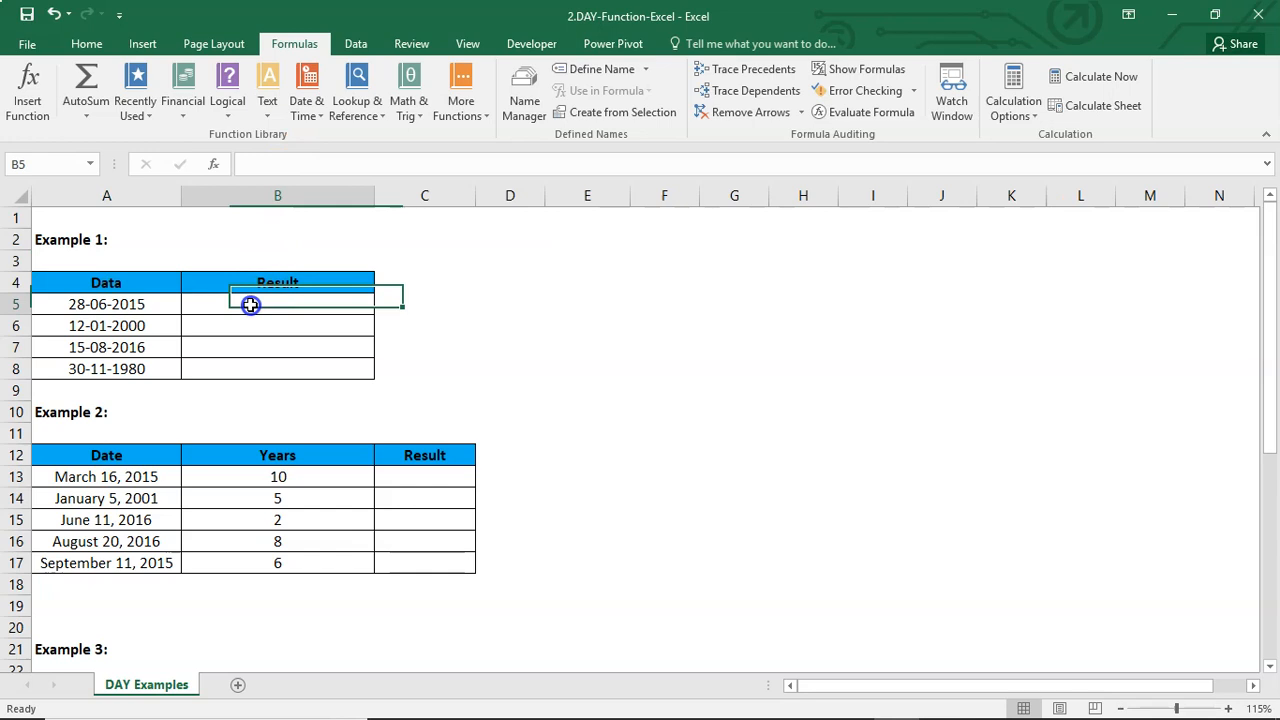
{"action": "left_click", "coordinate": [261, 167]}
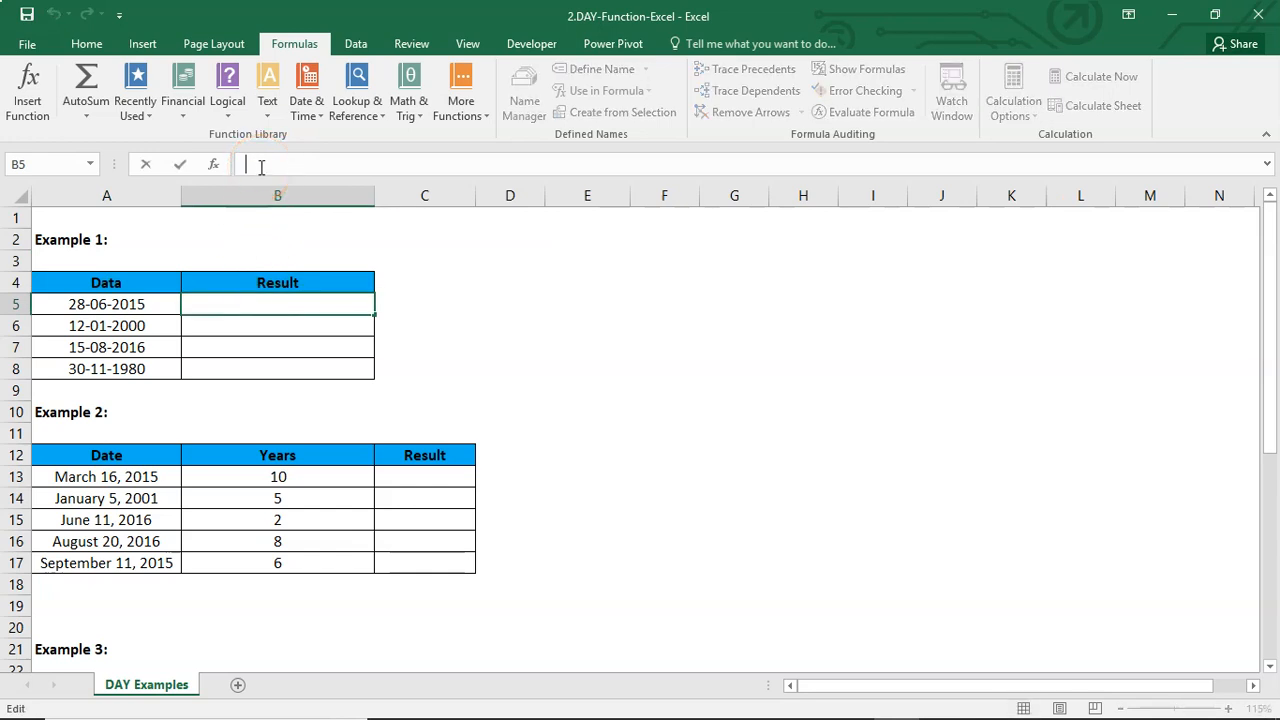
{"action": "type", "text": "=DAY"}
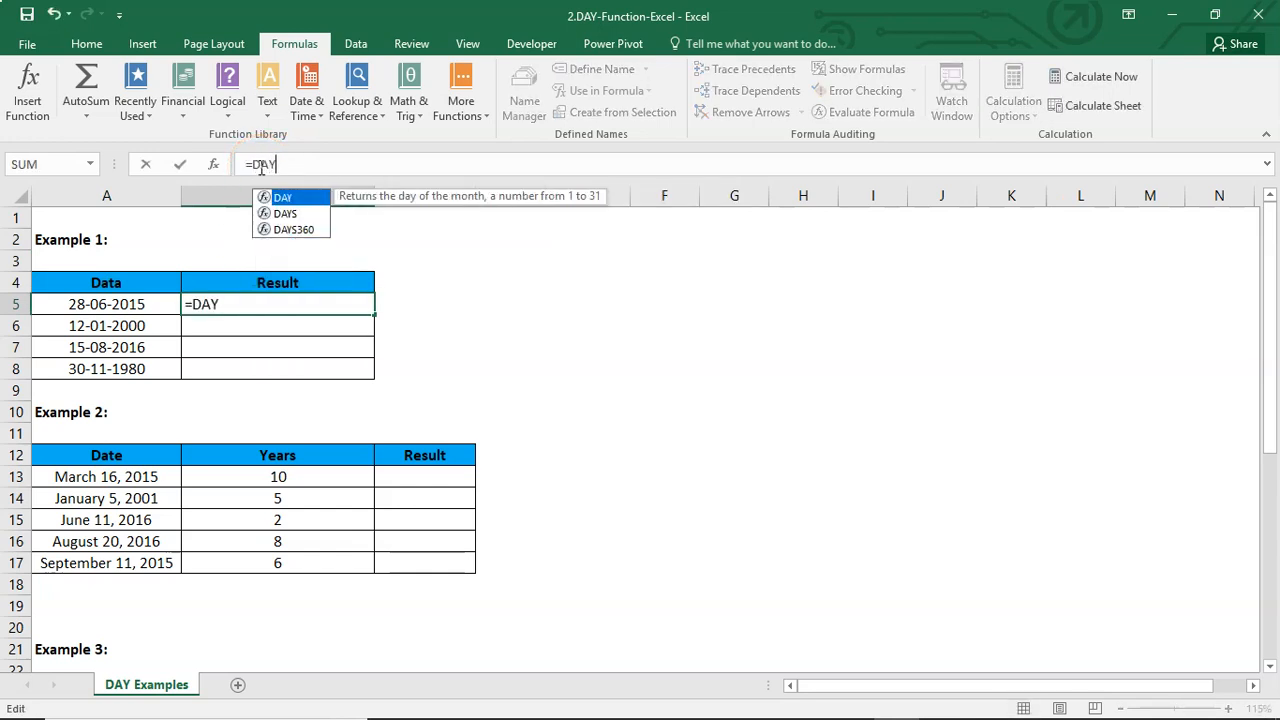
{"action": "type", "text": "("}
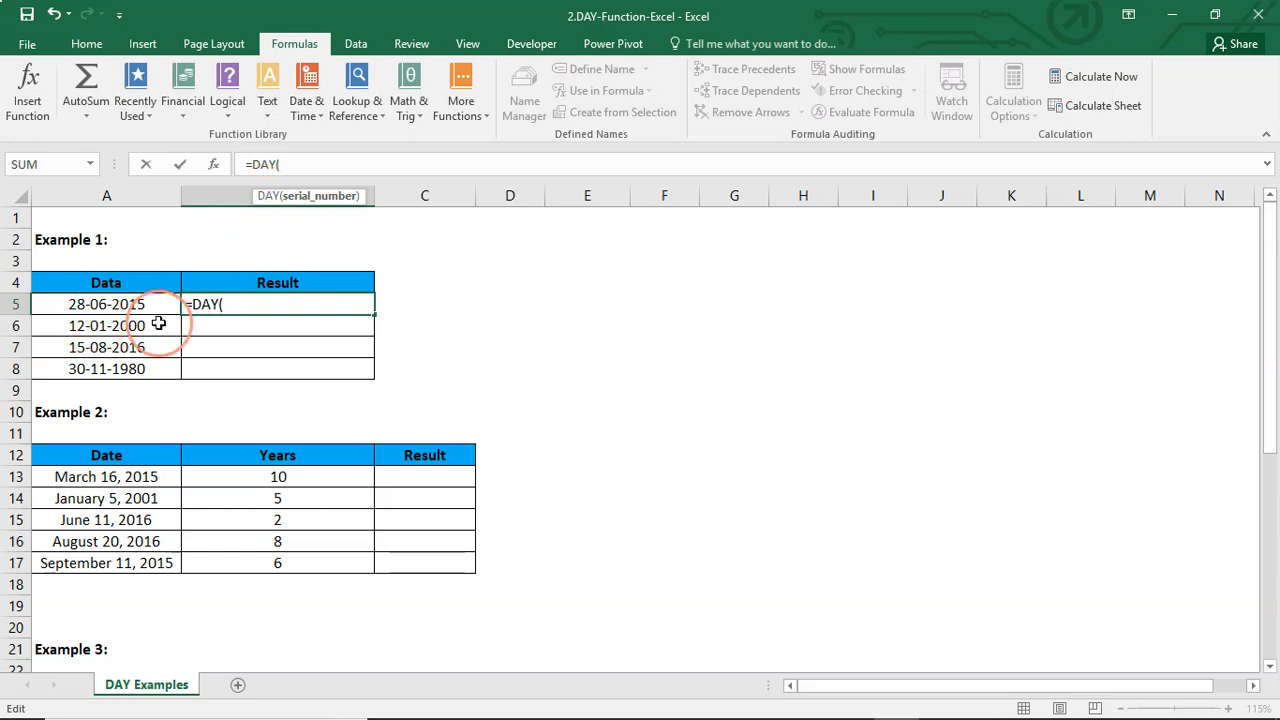
{"action": "left_click", "coordinate": [100, 304]}
{"action": "type", "text": ")"}
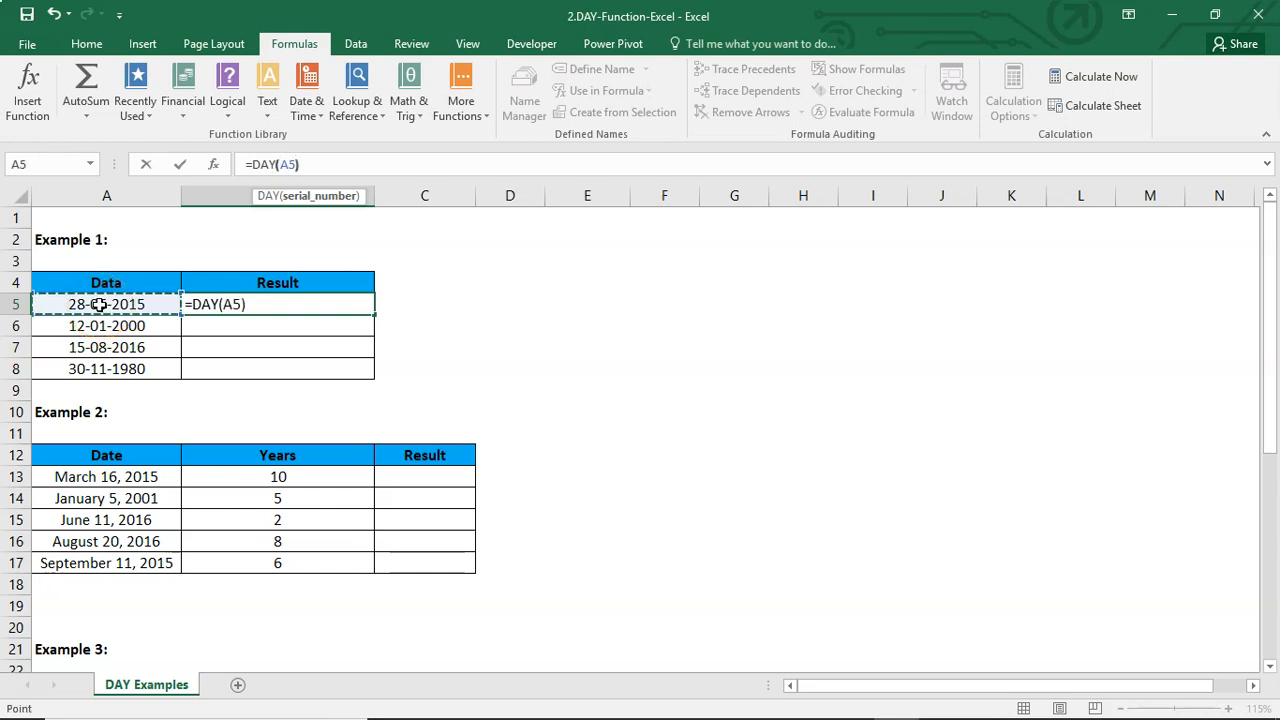
{"action": "key", "text": "Return"}
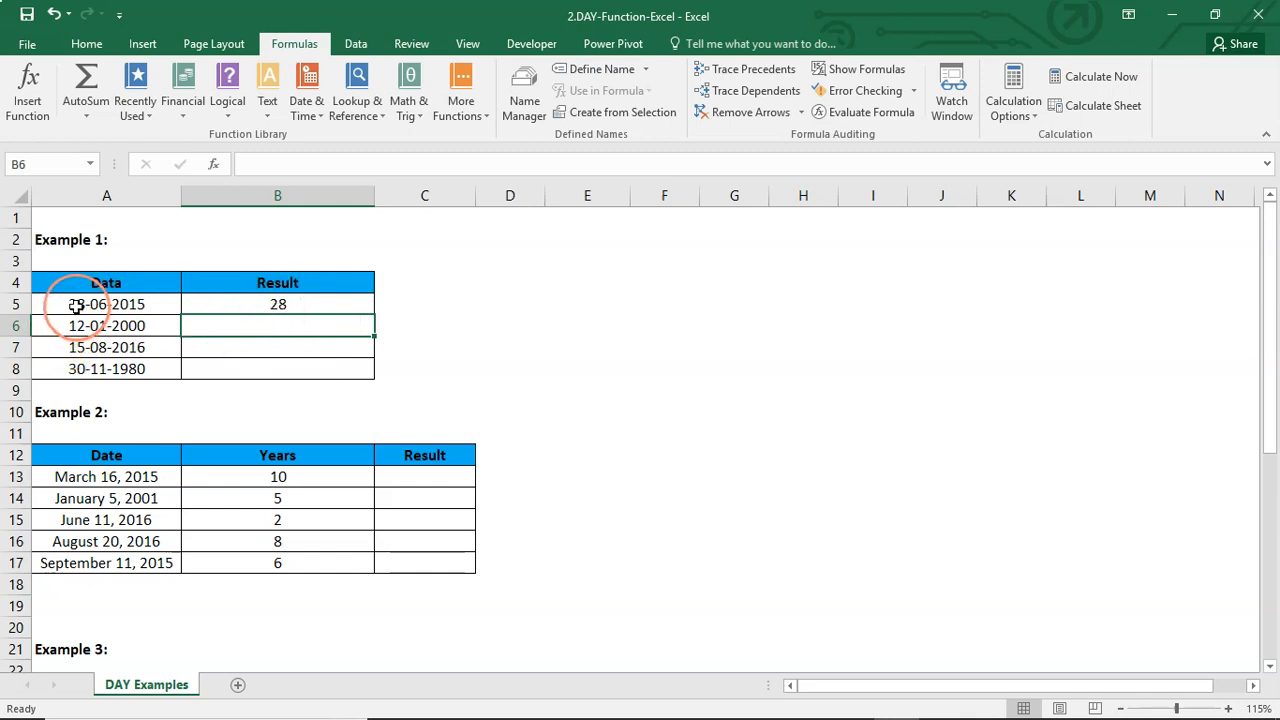
Fill the DAY formula from B5 down through B8 in the Example 1 table
{"action": "left_click", "coordinate": [249, 307]}
{"action": "left_click_drag", "start_coordinate": [372, 315], "coordinate": [361, 379]}
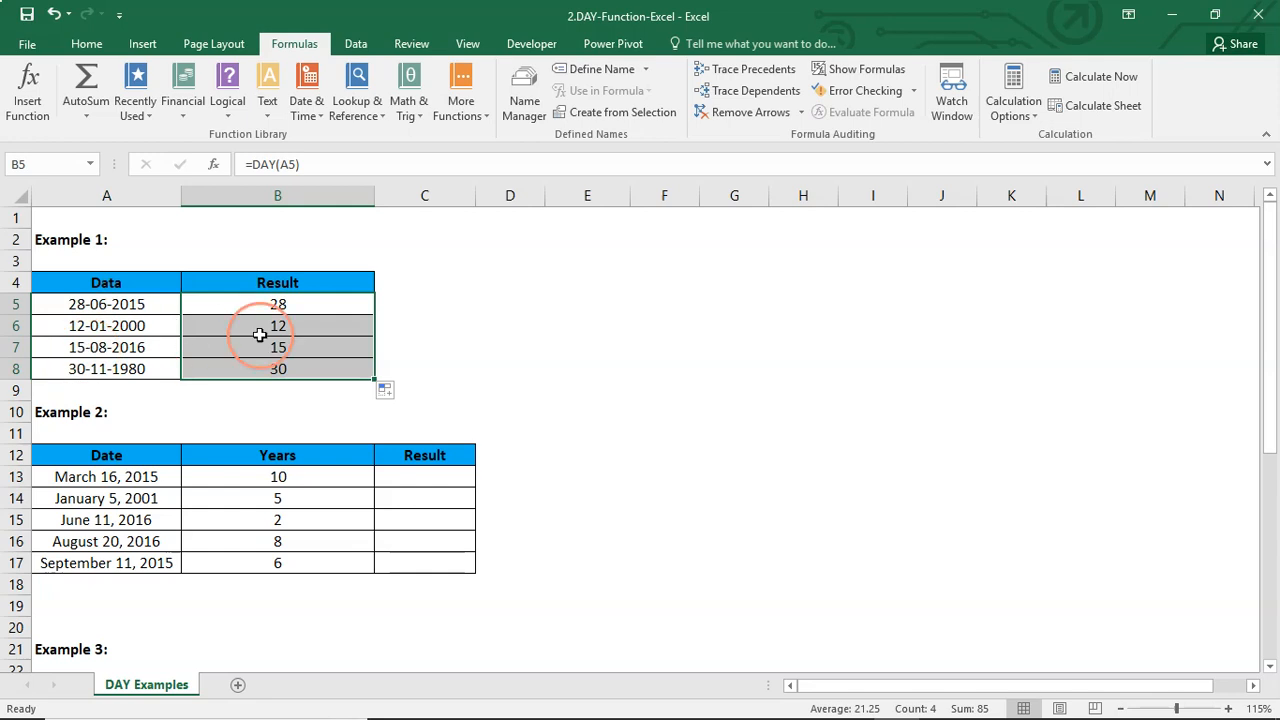
{"action": "left_click", "coordinate": [564, 322]}
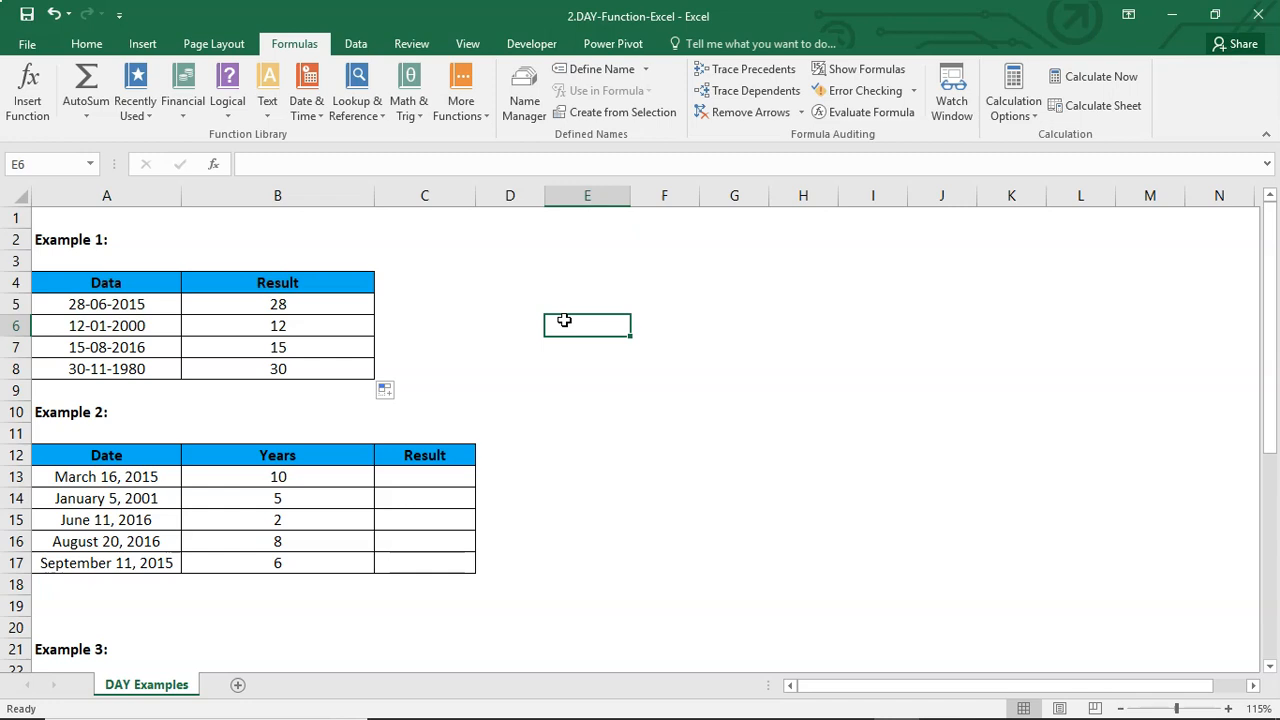
Begin a DATE formula in C13 of Example 2 with YEAR(A13) as its year argument
{"action": "scroll", "coordinate": [543, 451], "scroll_direction": "down", "scroll_amount": 2}
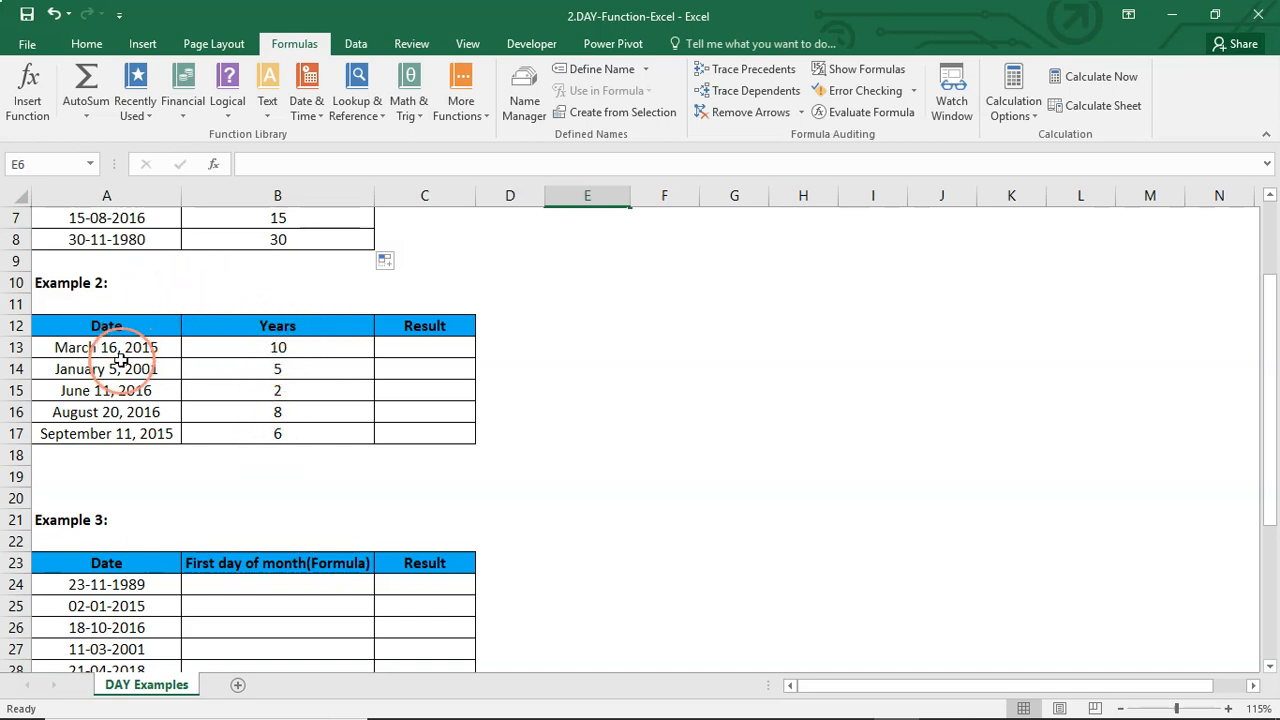
{"action": "left_click", "coordinate": [396, 349]}
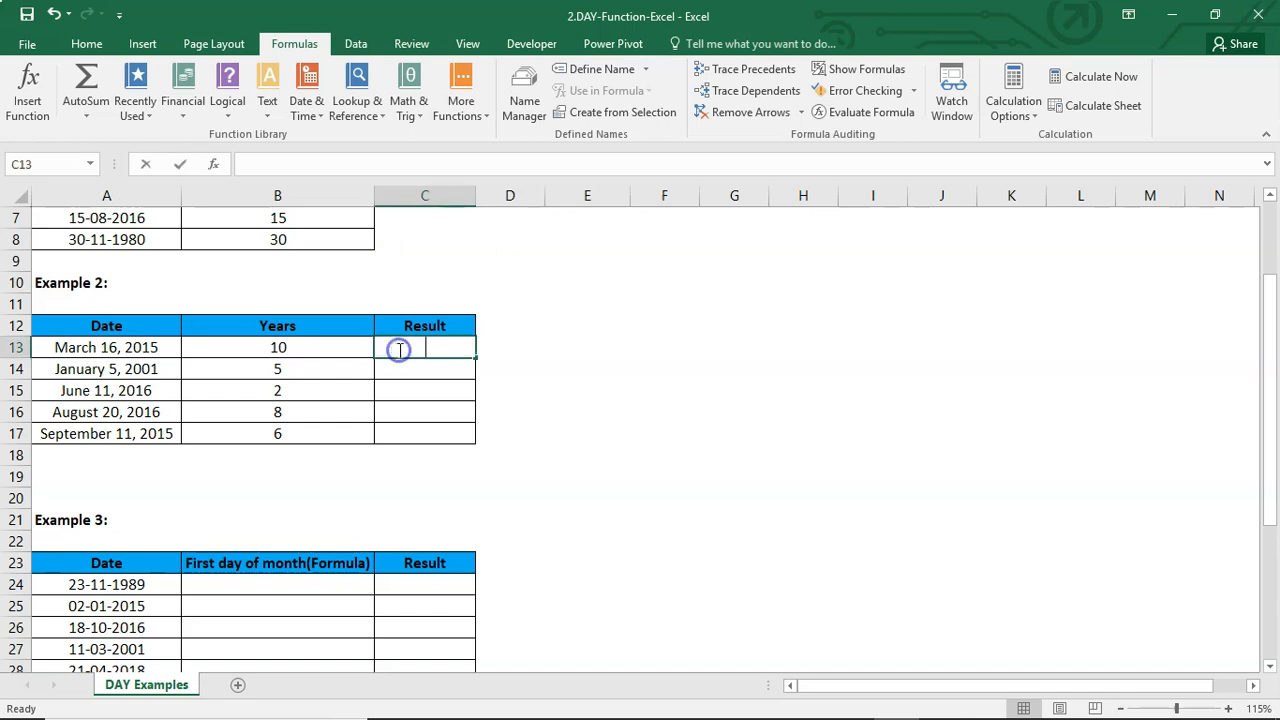
{"action": "left_click", "coordinate": [347, 162]}
{"action": "type", "text": "=DAY"}
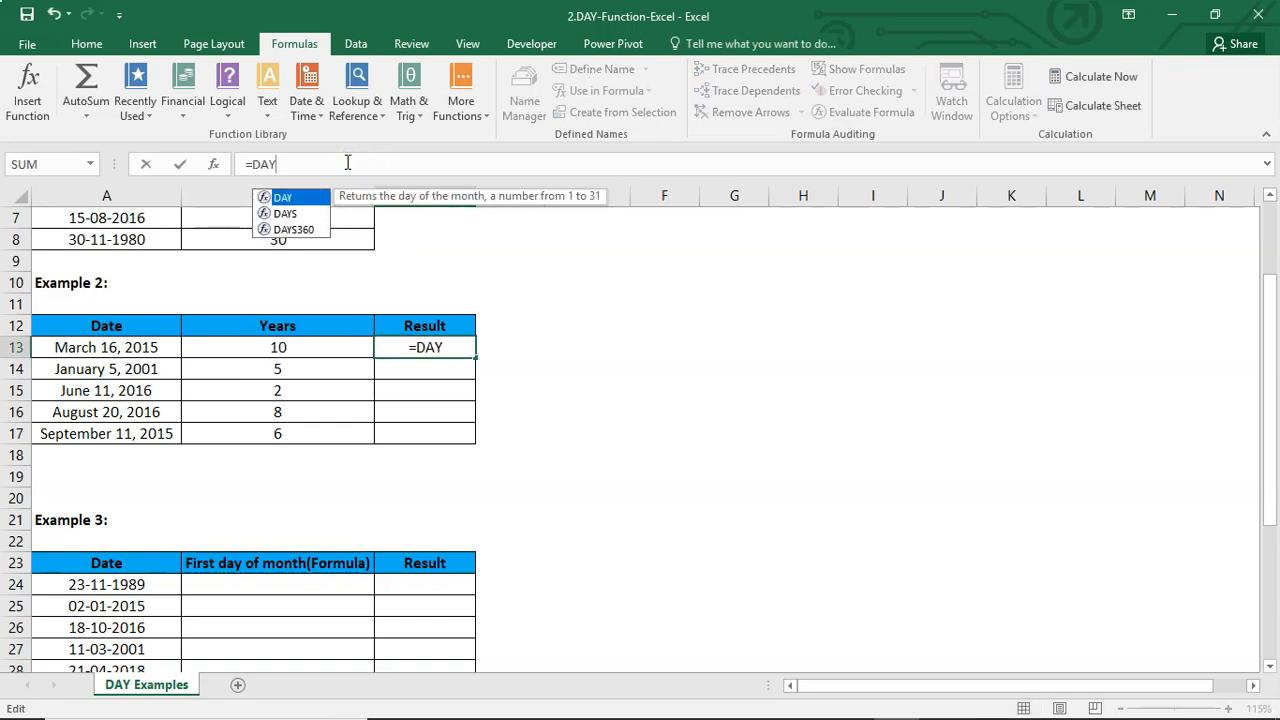
{"action": "type", "text": "("}
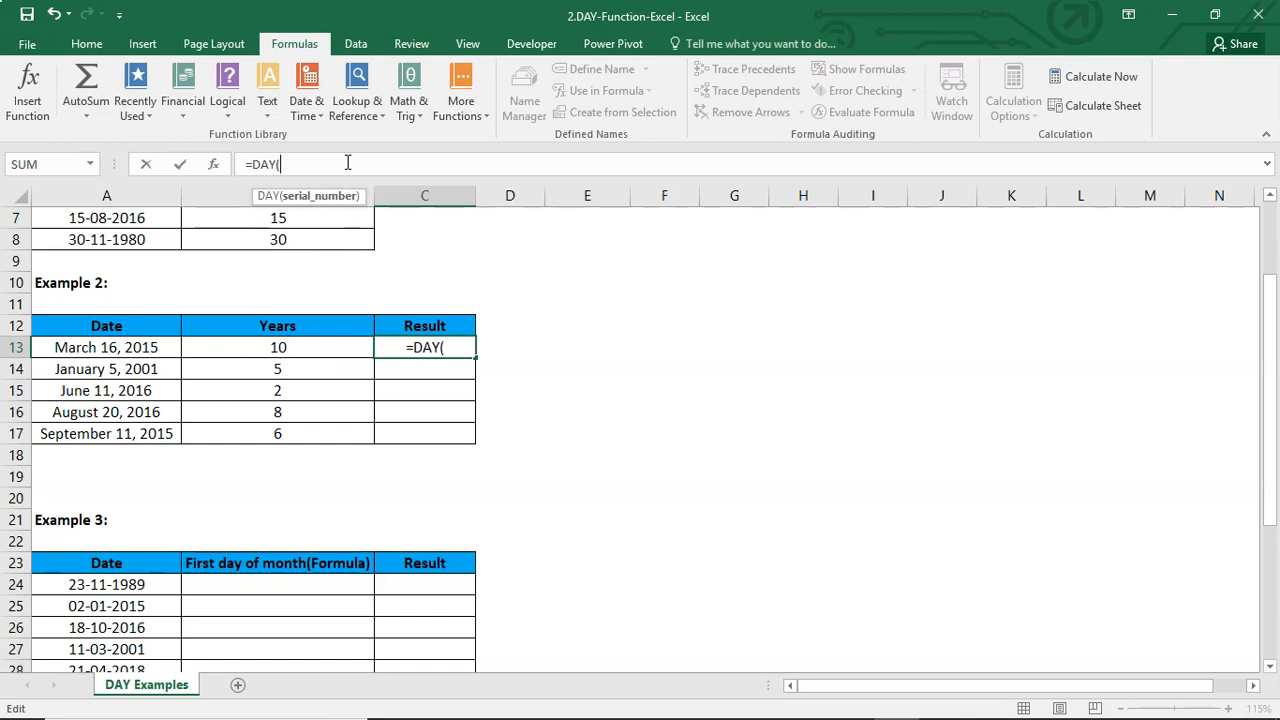
{"action": "key", "text": "BackSpace"}
{"action": "key", "text": "BackSpace"}
{"action": "type", "text": "T"}
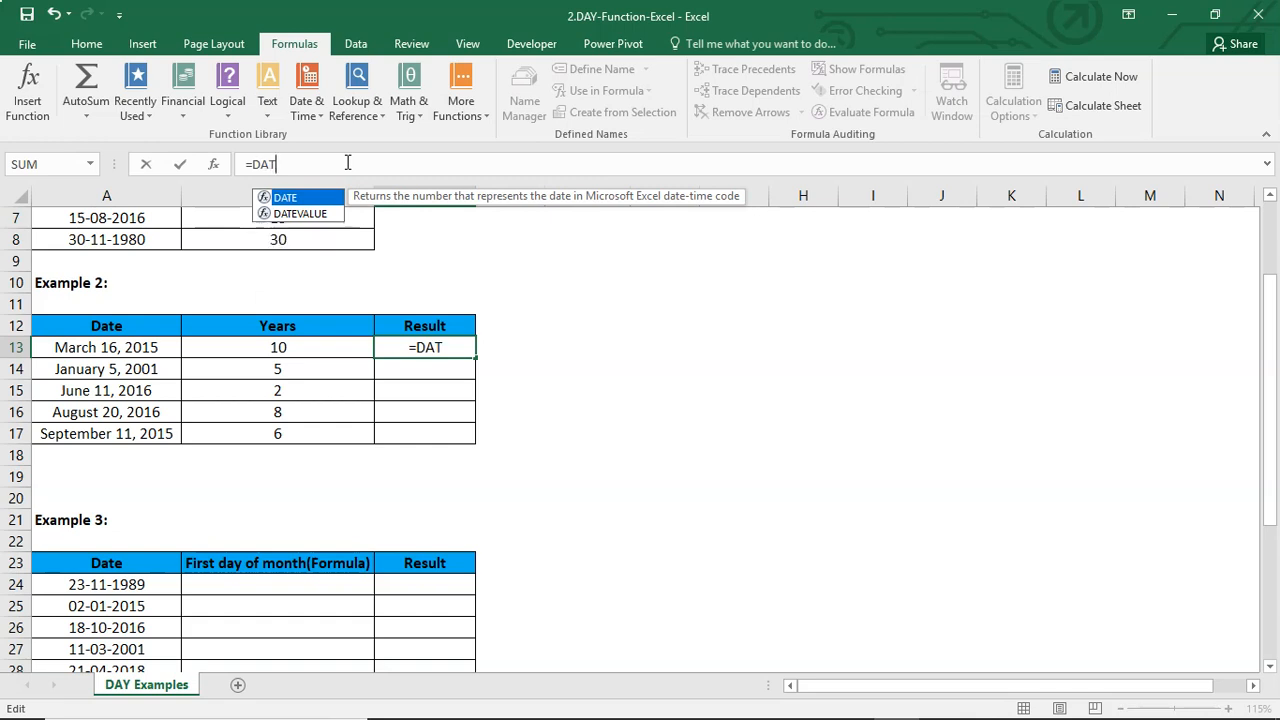
{"action": "type", "text": "E("}
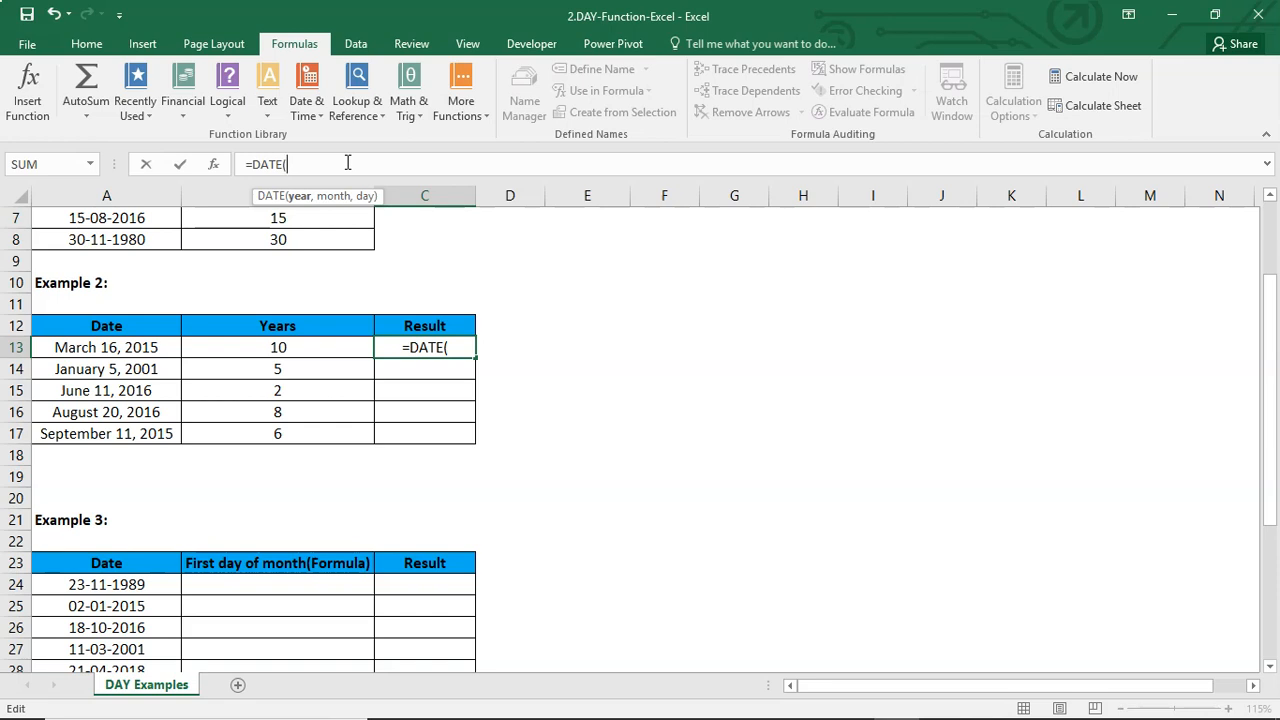
{"action": "type", "text": "YEAR"}
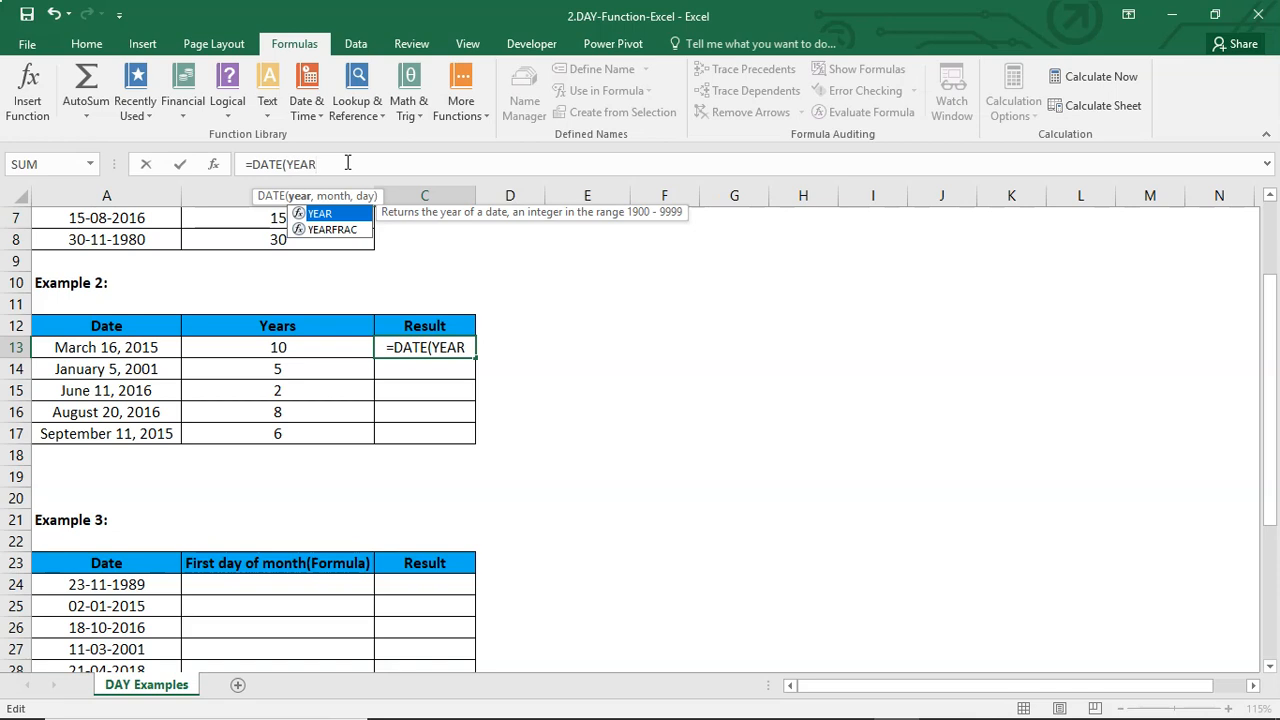
{"action": "type", "text": "("}
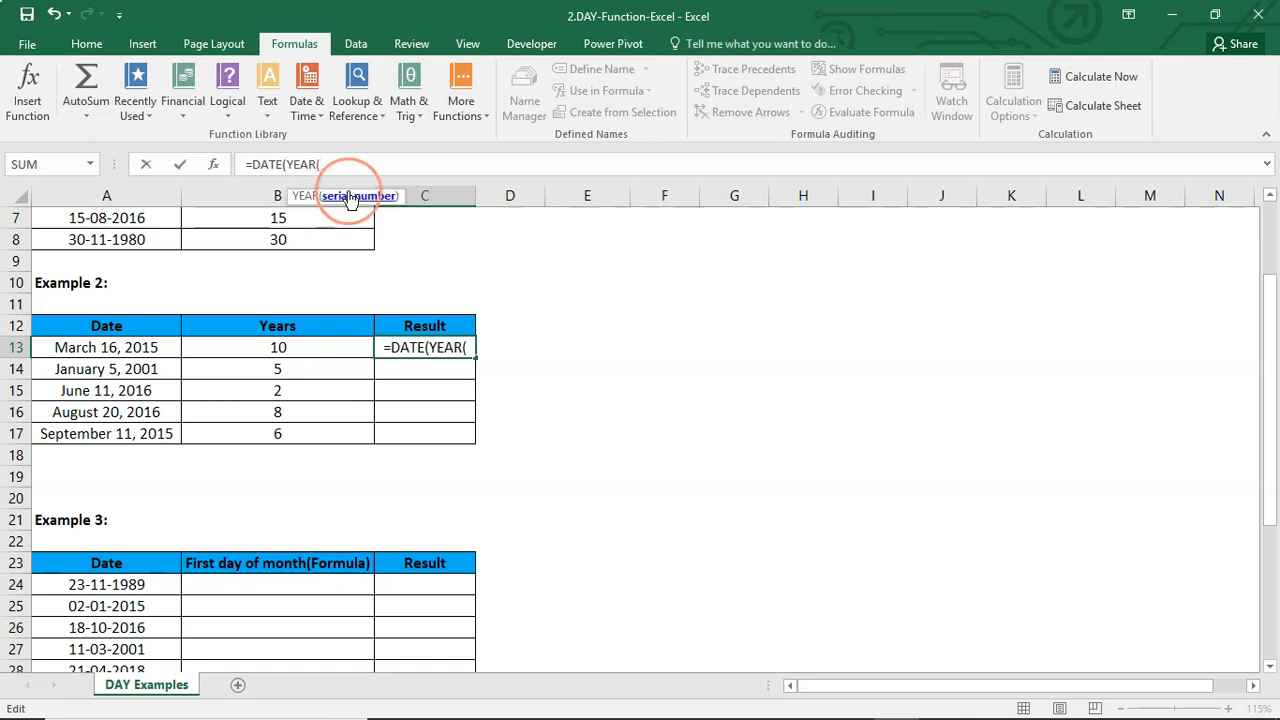
{"action": "left_click", "coordinate": [110, 347]}
{"action": "type", "text": "),"}
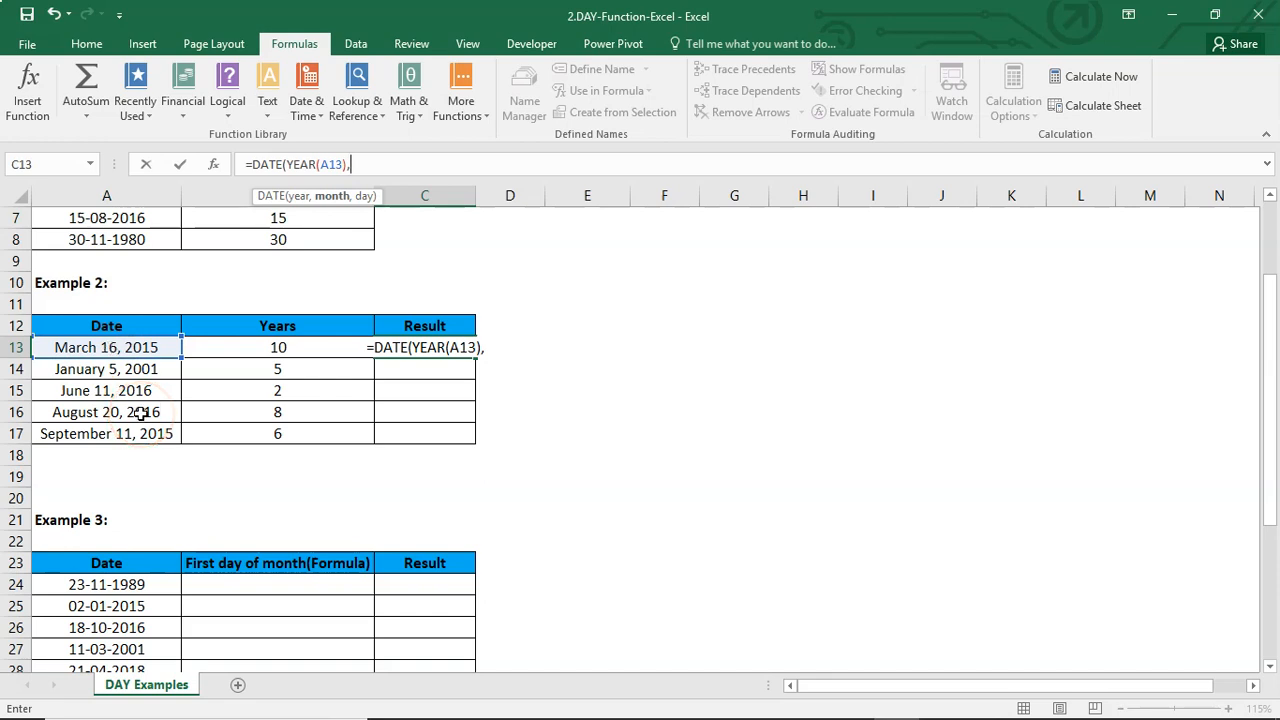
Complete the DATE formula in C13 with MONTH(A13) and DAY(A13) as the month and day arguments
{"action": "type", "text": "MONT"}
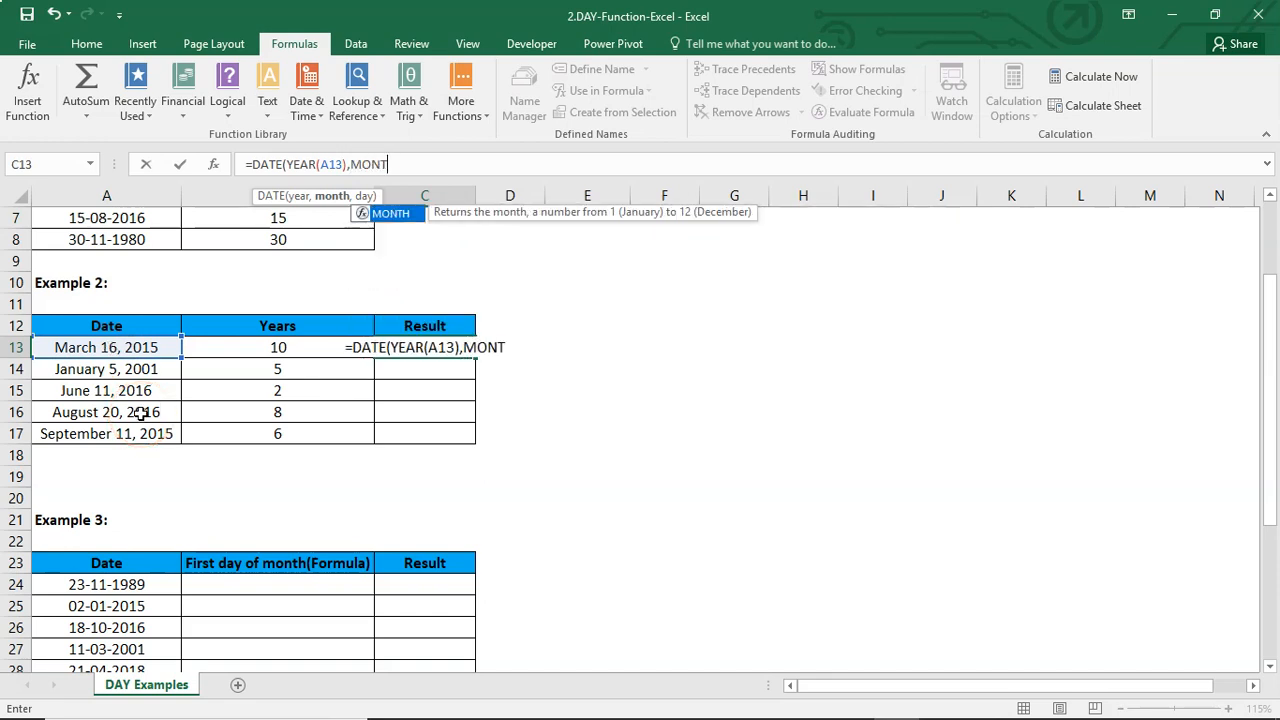
{"action": "type", "text": "H("}
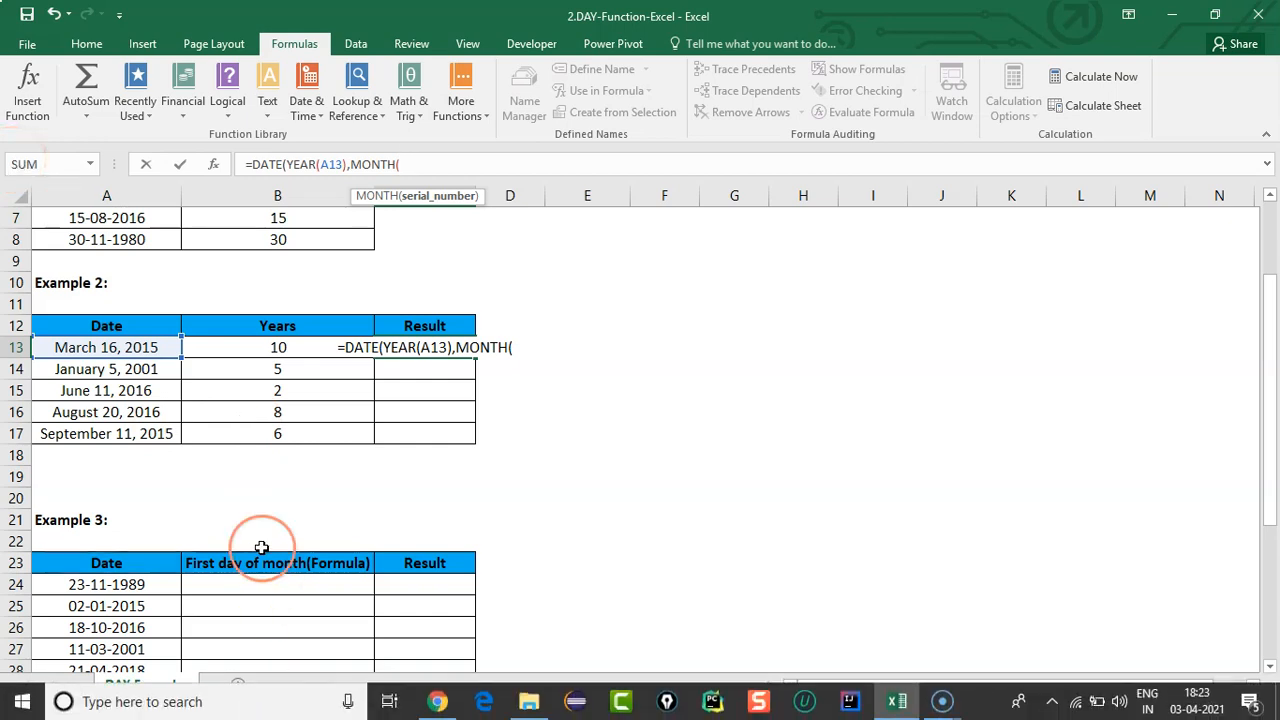
{"action": "left_click", "coordinate": [104, 346]}
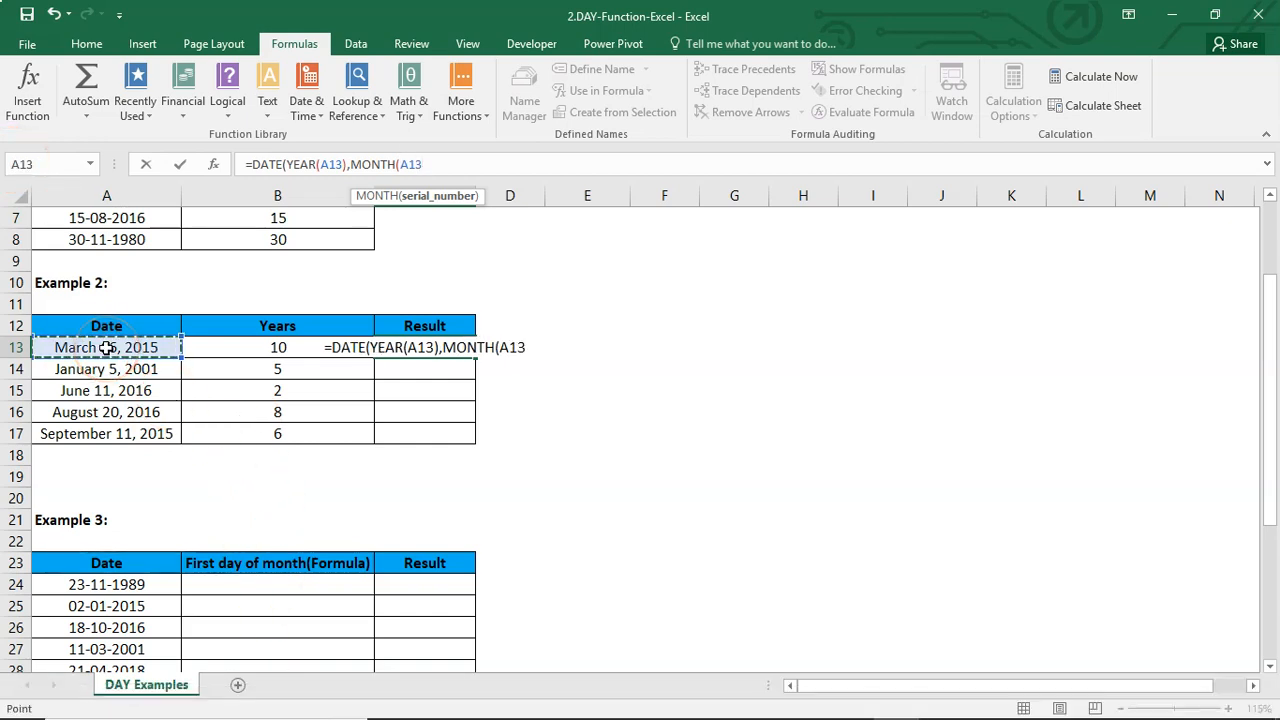
{"action": "type", "text": "),"}
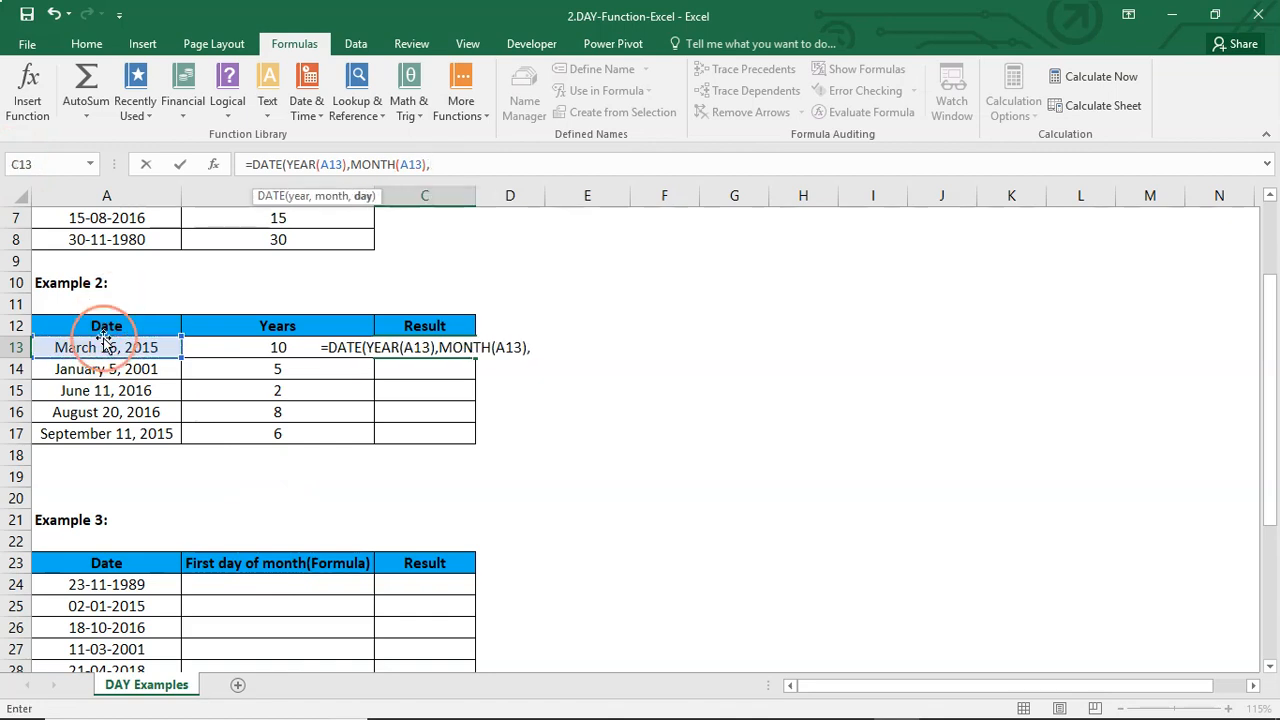
{"action": "type", "text": "D"}
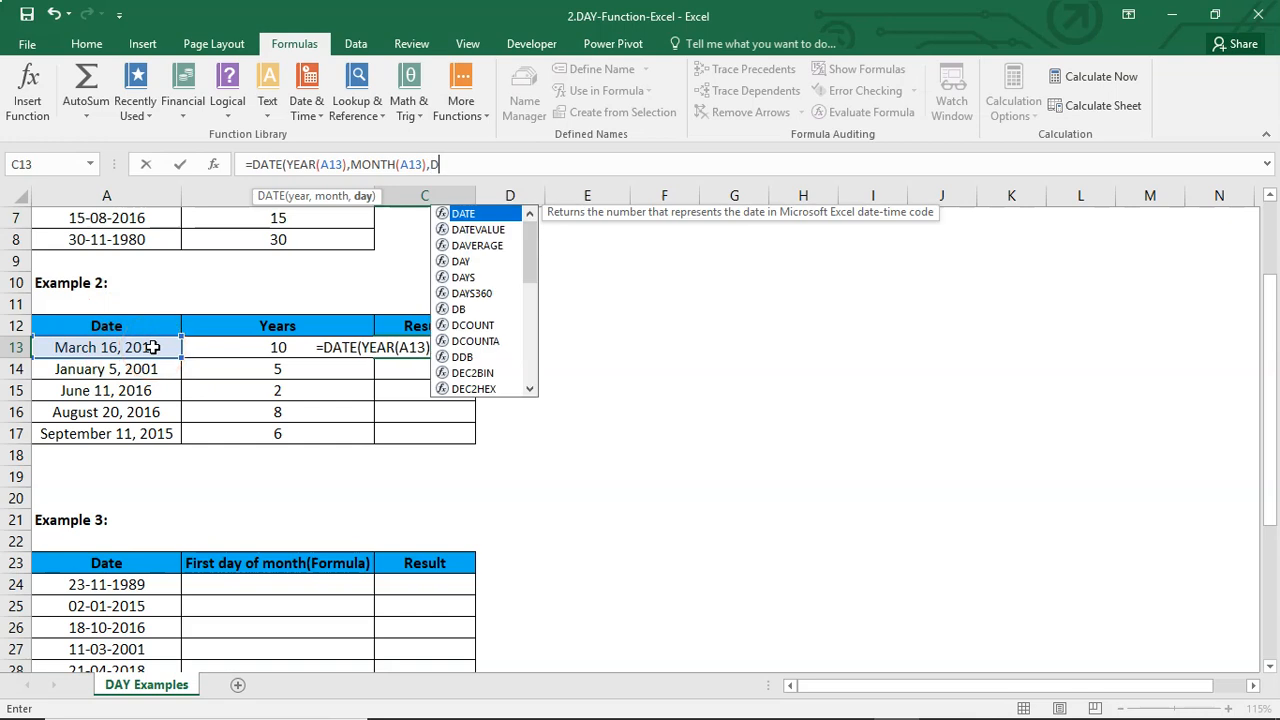
{"action": "type", "text": "AY("}
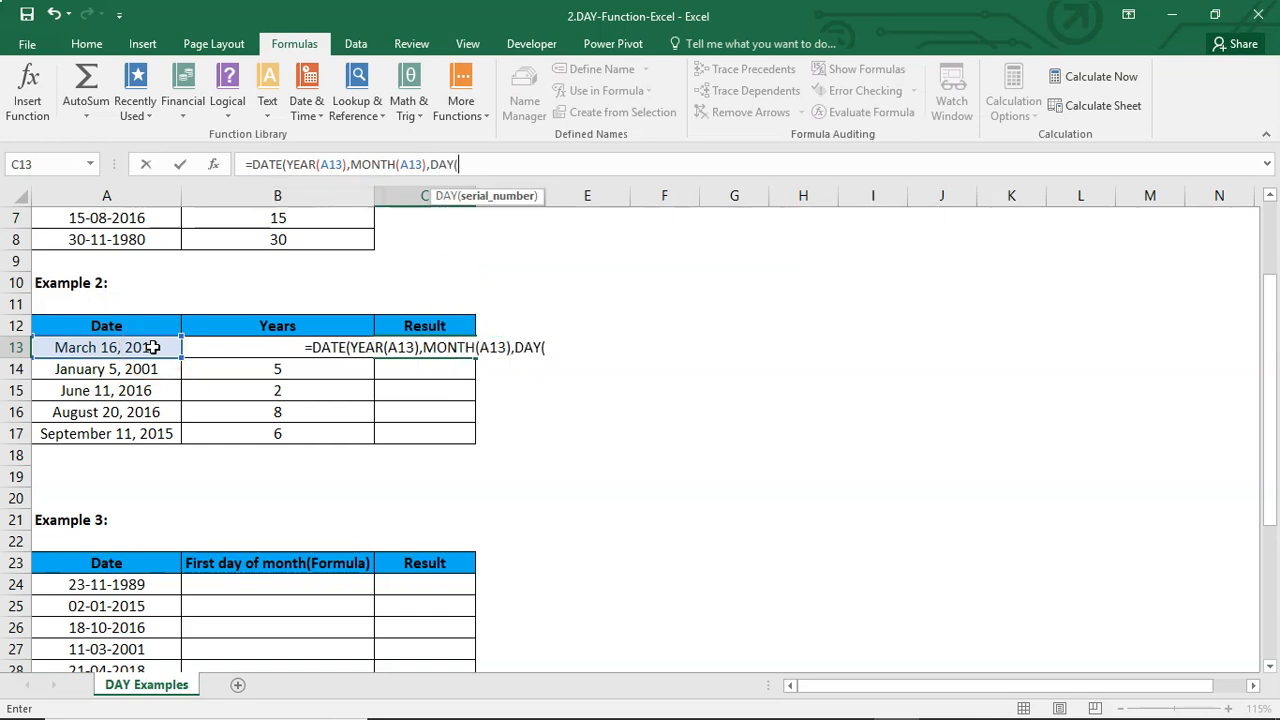
{"action": "left_click", "coordinate": [84, 349]}
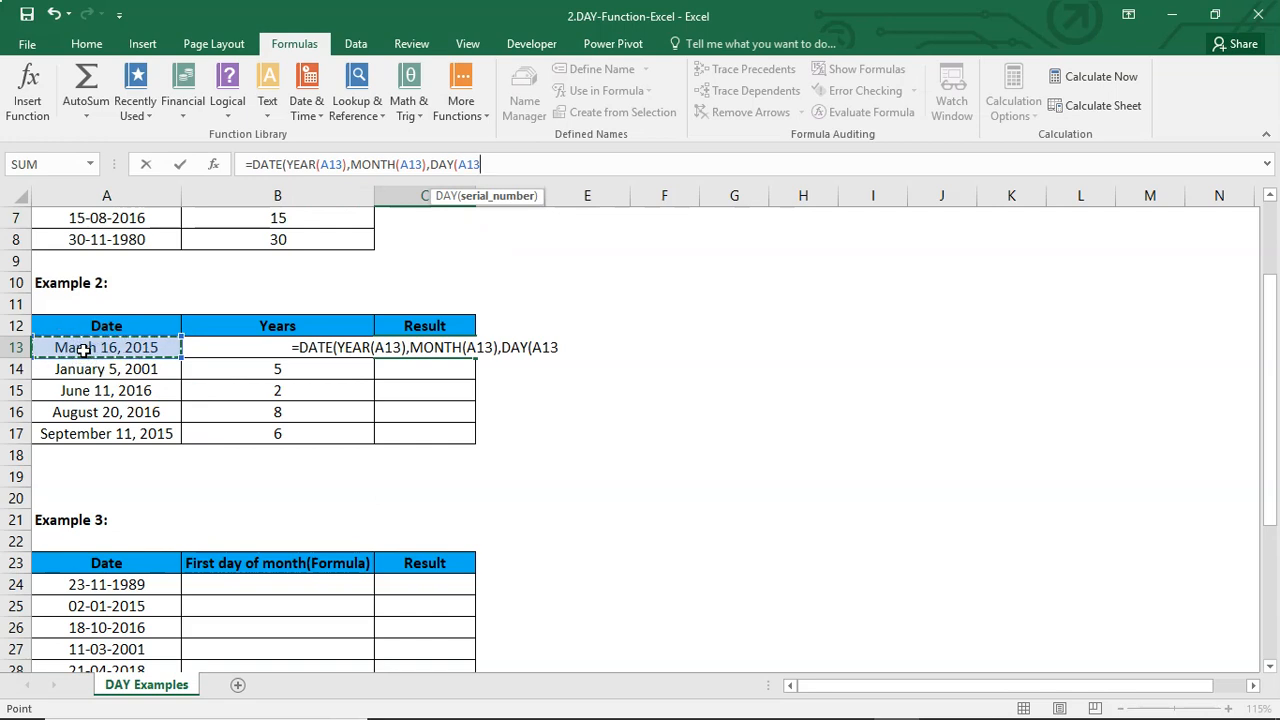
{"action": "type", "text": "))"}
{"action": "key", "text": "Return"}
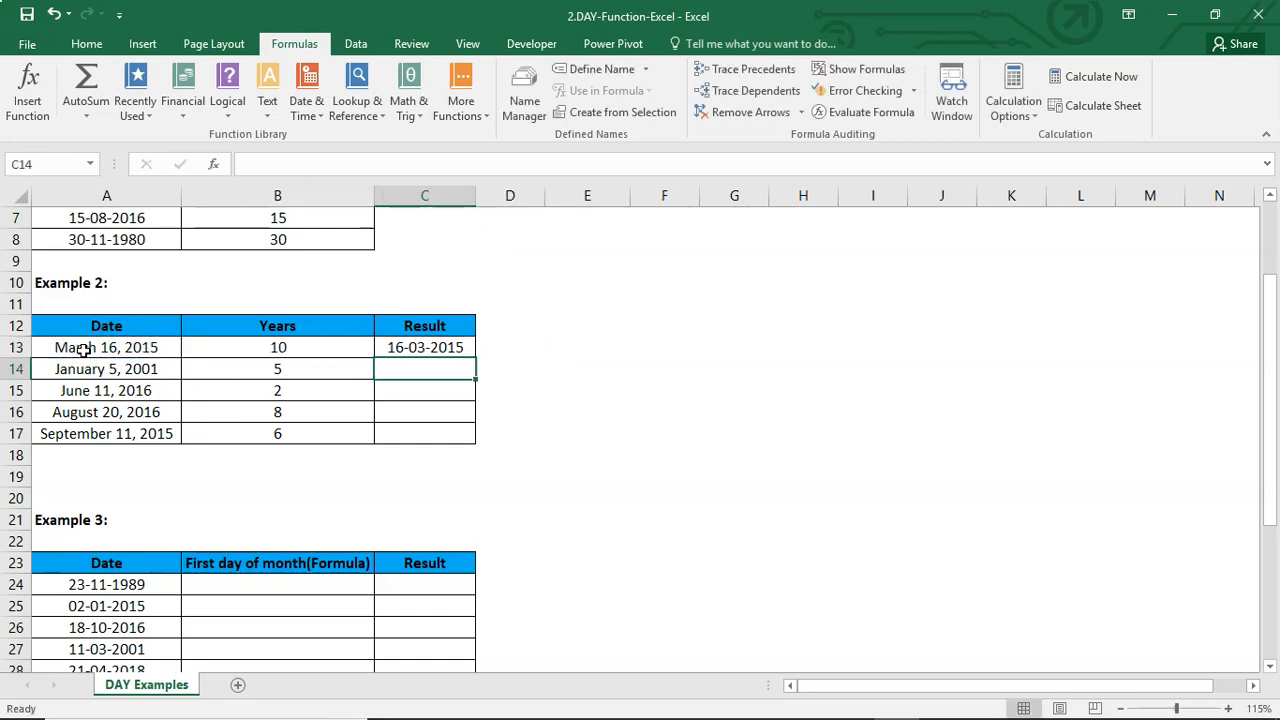
Add B13 to the year argument in C13, making the formula =DATE(YEAR(A13)+B13,MONTH(A13),DAY(A13))
{"action": "left_click", "coordinate": [405, 348]}
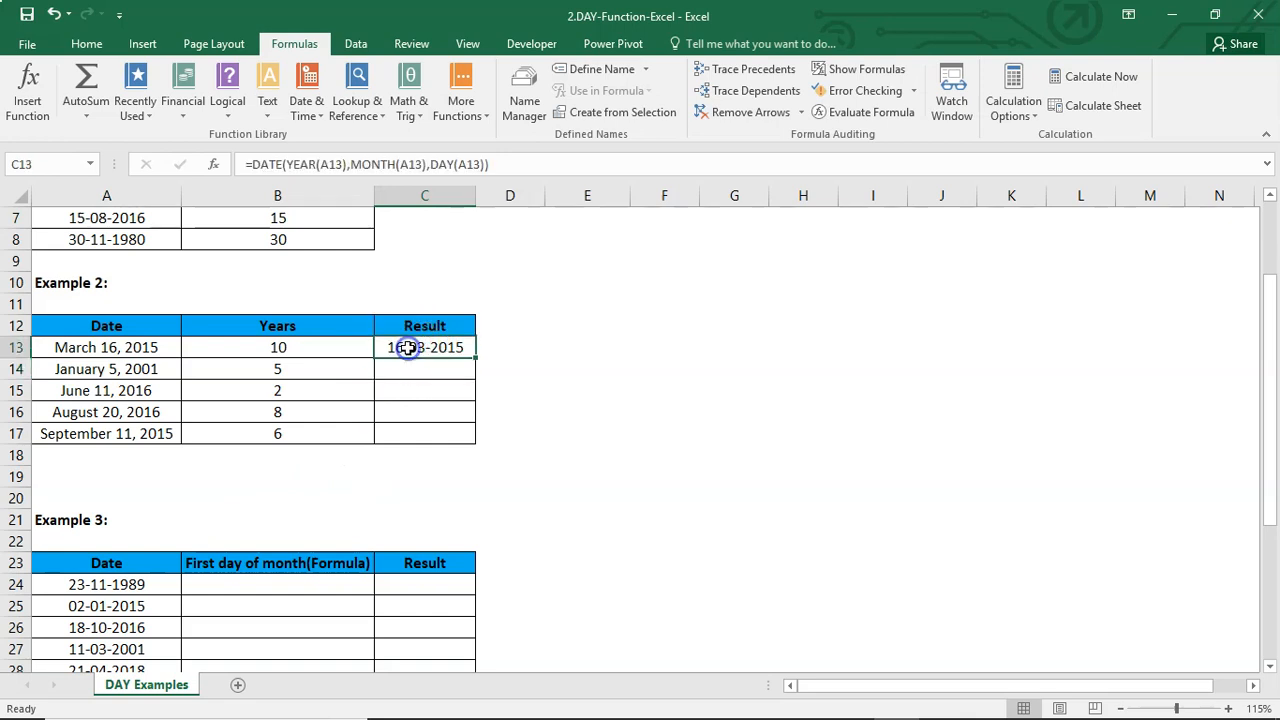
{"action": "left_click", "coordinate": [347, 164]}
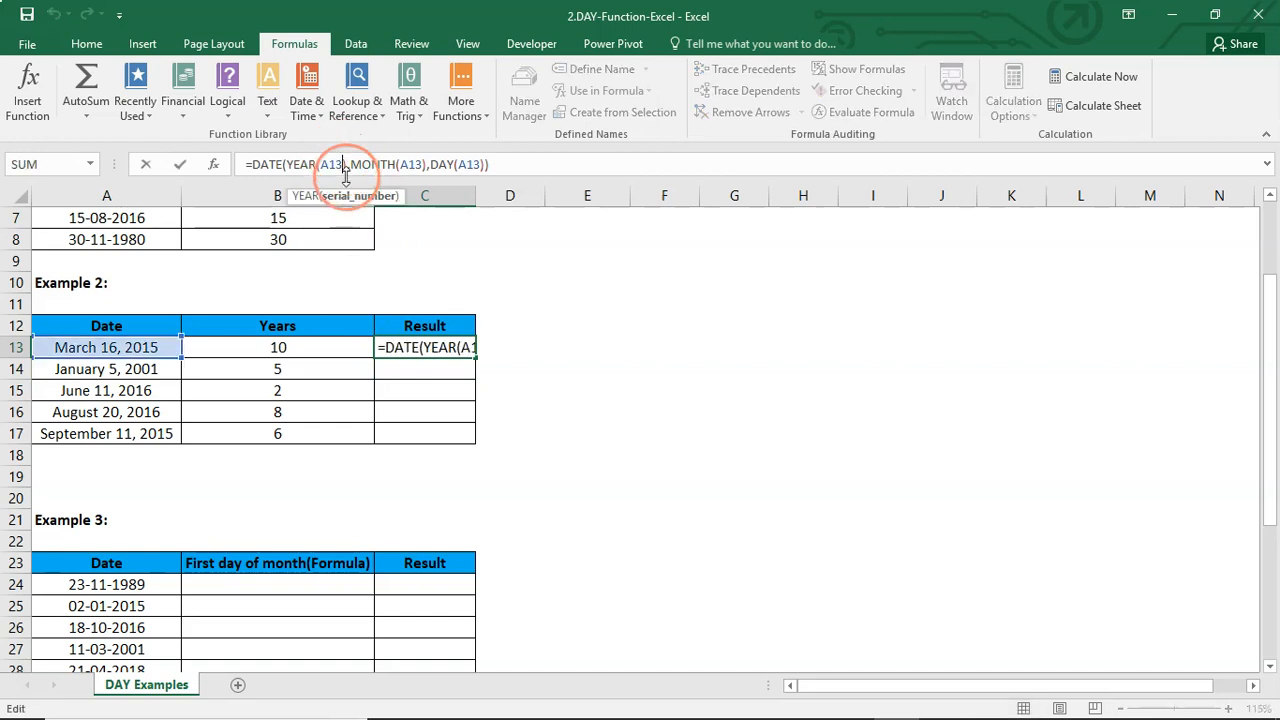
{"action": "left_click", "coordinate": [347, 161]}
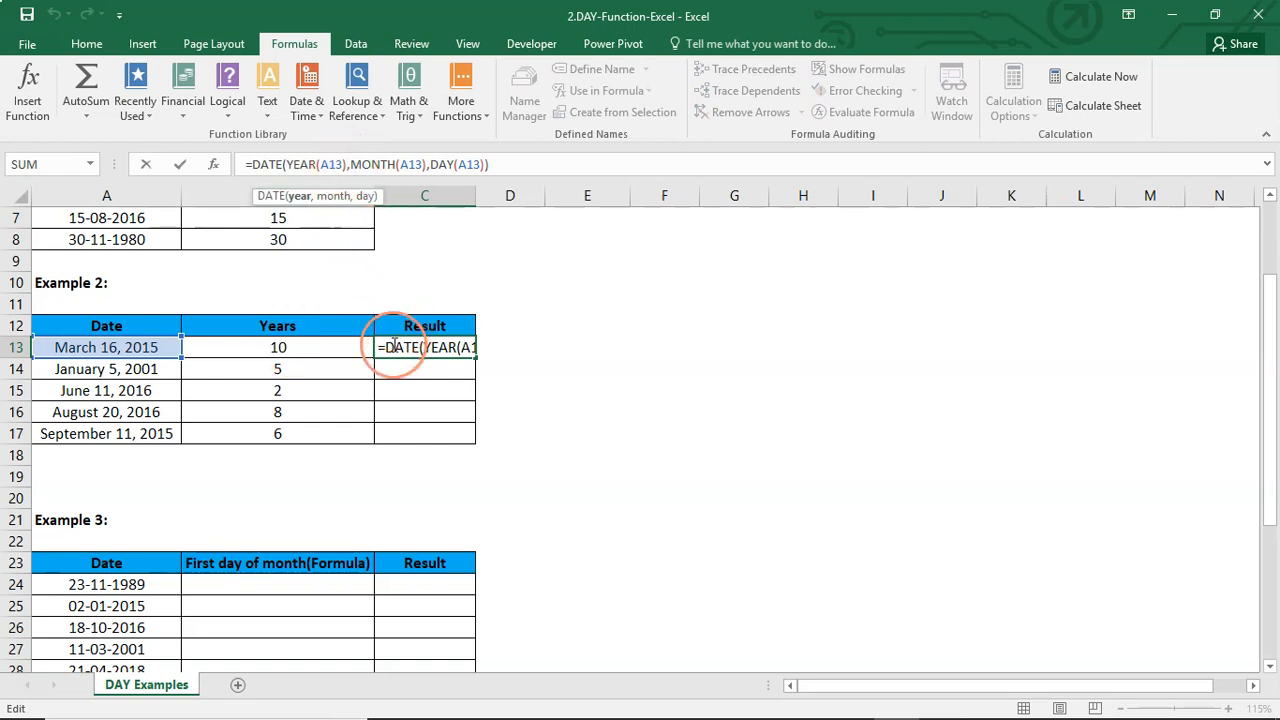
{"action": "left_click", "coordinate": [343, 164]}
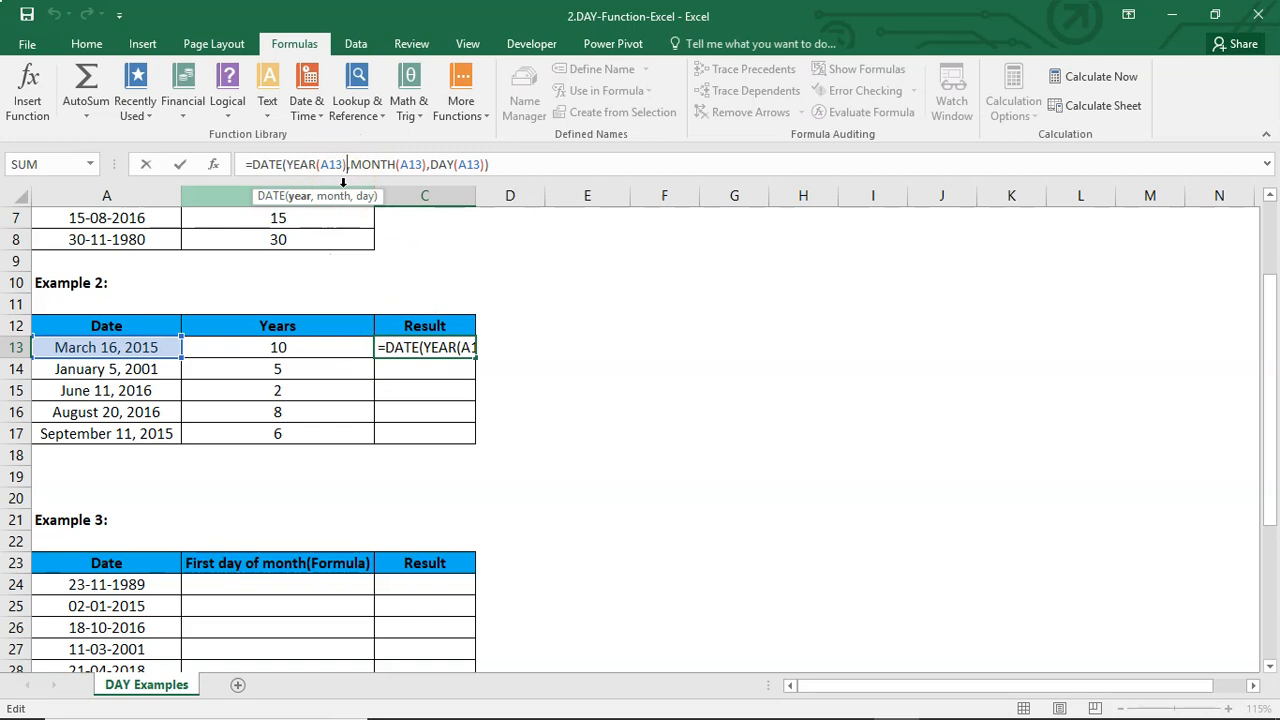
{"action": "type", "text": "+"}
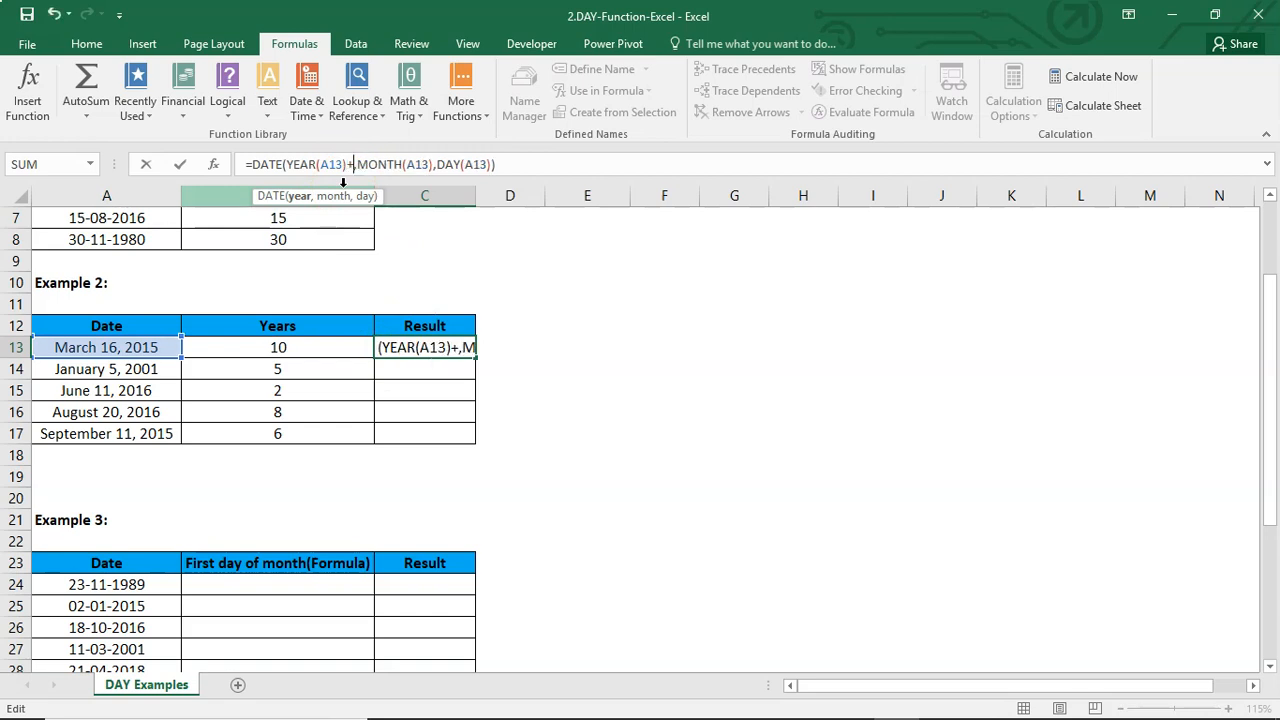
{"action": "left_click", "coordinate": [297, 344]}
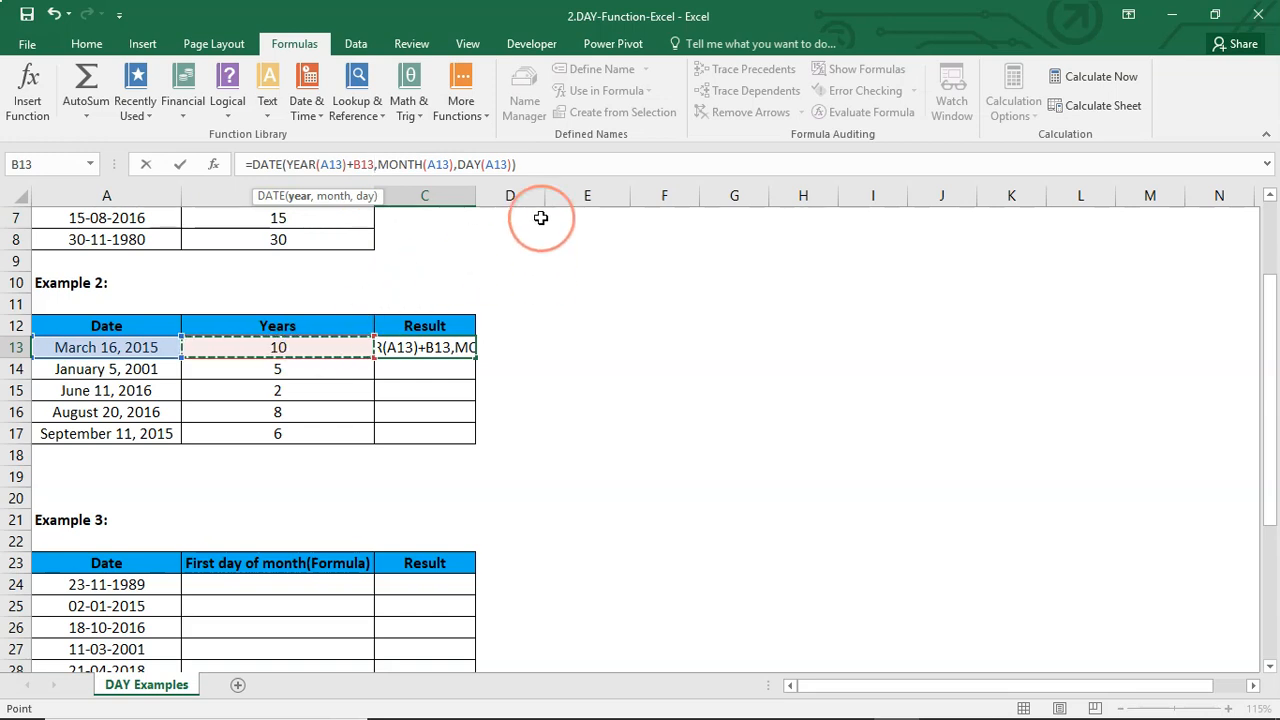
{"action": "key", "text": "Return"}
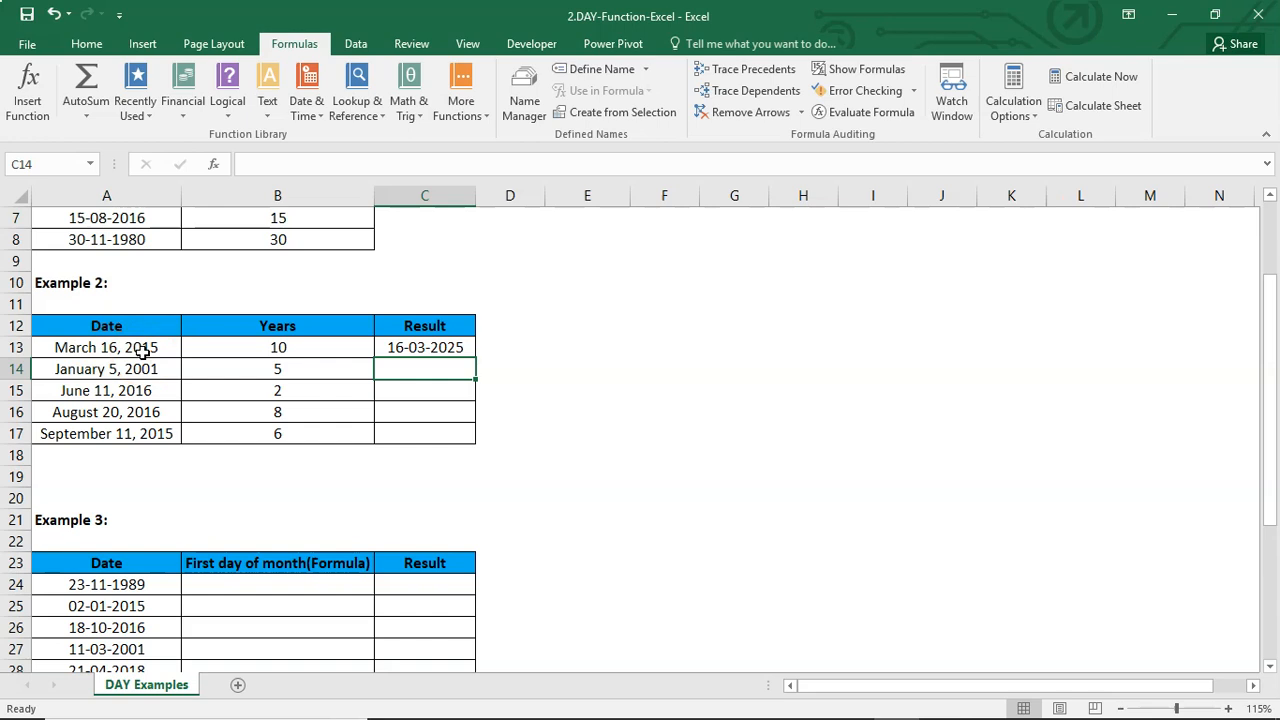
Fill the DATE formula from C13 down through C17 in the Example 2 table
{"action": "left_click", "coordinate": [432, 347]}
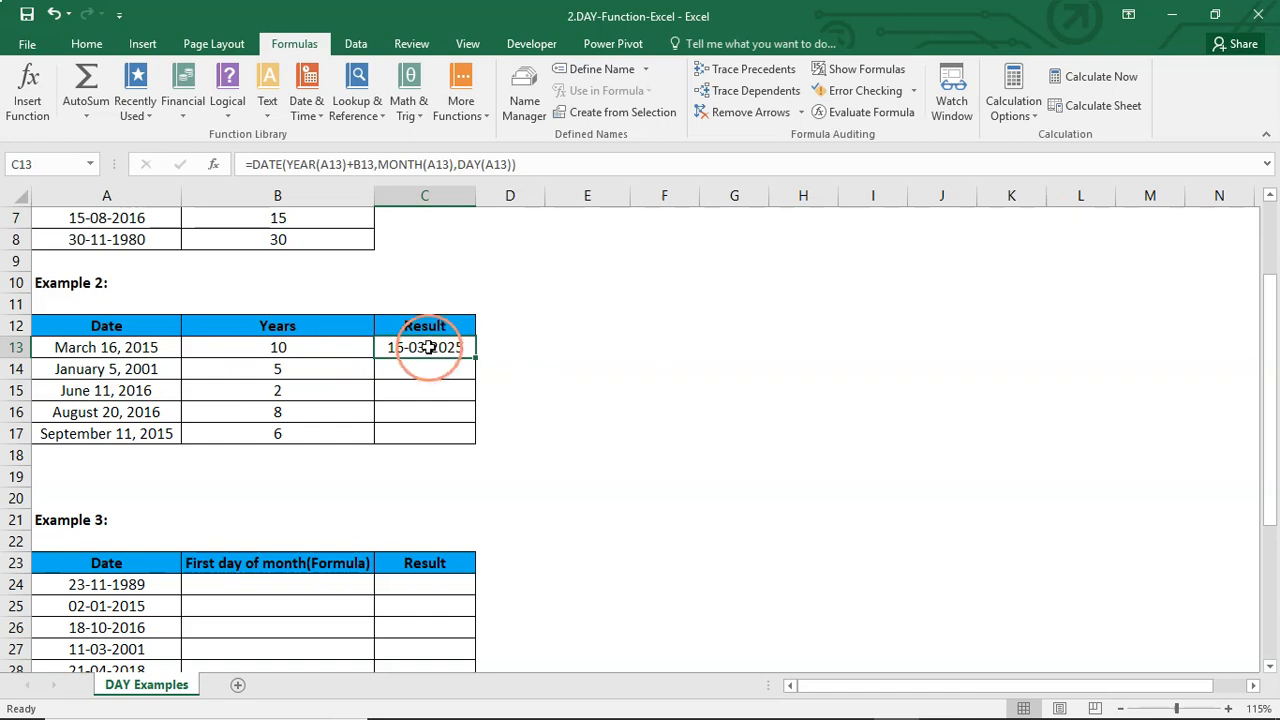
{"action": "left_click_drag", "start_coordinate": [474, 357], "coordinate": [476, 442]}
{"action": "left_click", "coordinate": [575, 361]}
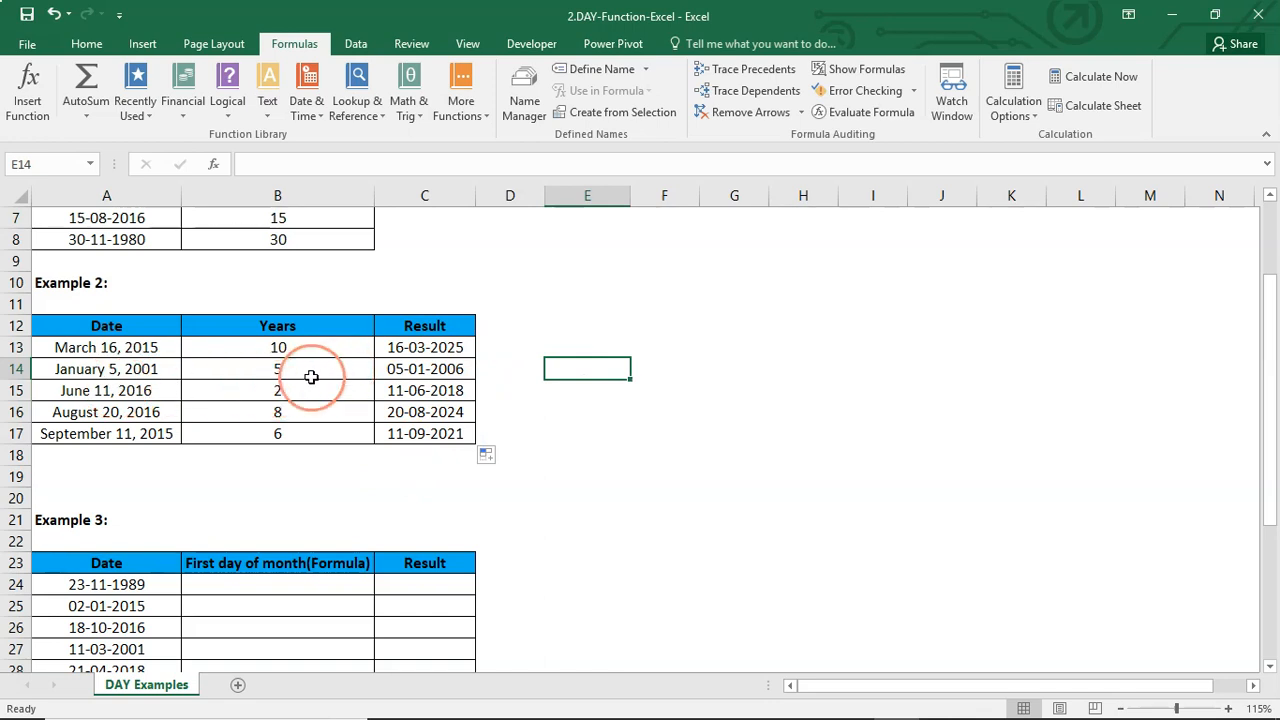
Begin a formula in C24 of Example 3 that subtracts the DAY of A24 from the date in A24
{"action": "scroll", "coordinate": [308, 386], "scroll_direction": "down", "scroll_amount": 3}
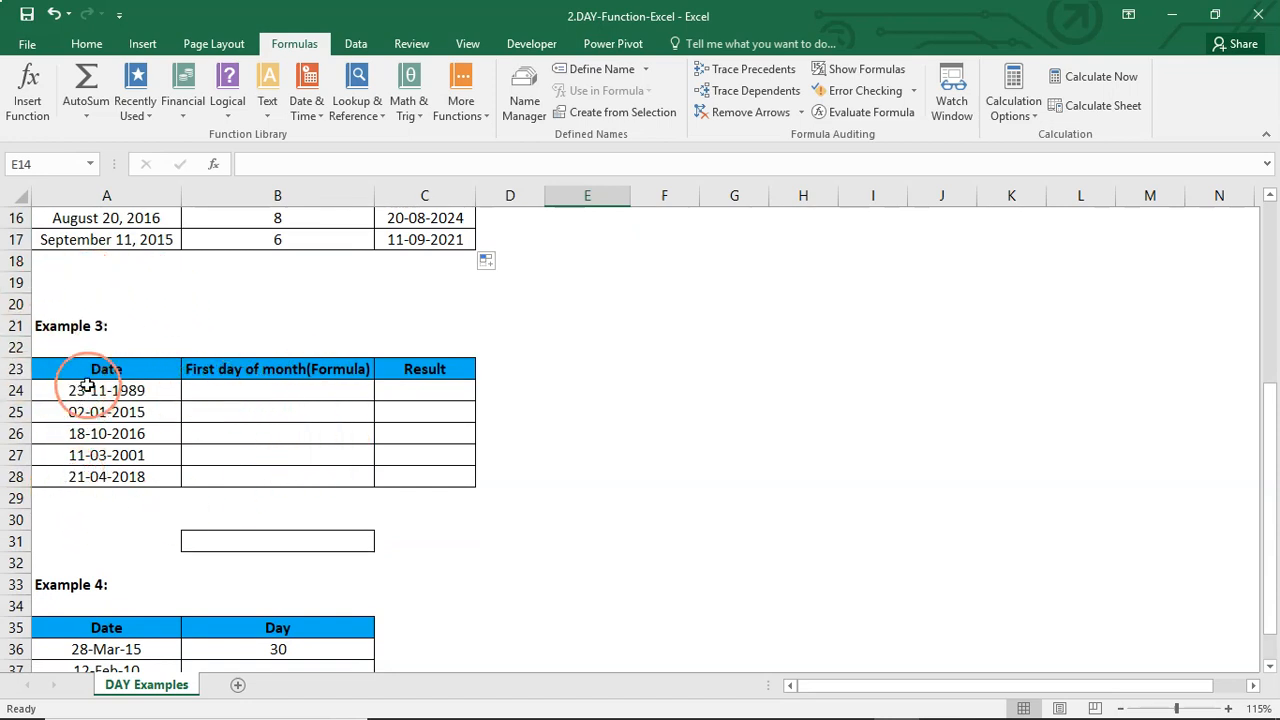
{"action": "left_click", "coordinate": [240, 385]}
{"action": "left_click", "coordinate": [416, 387]}
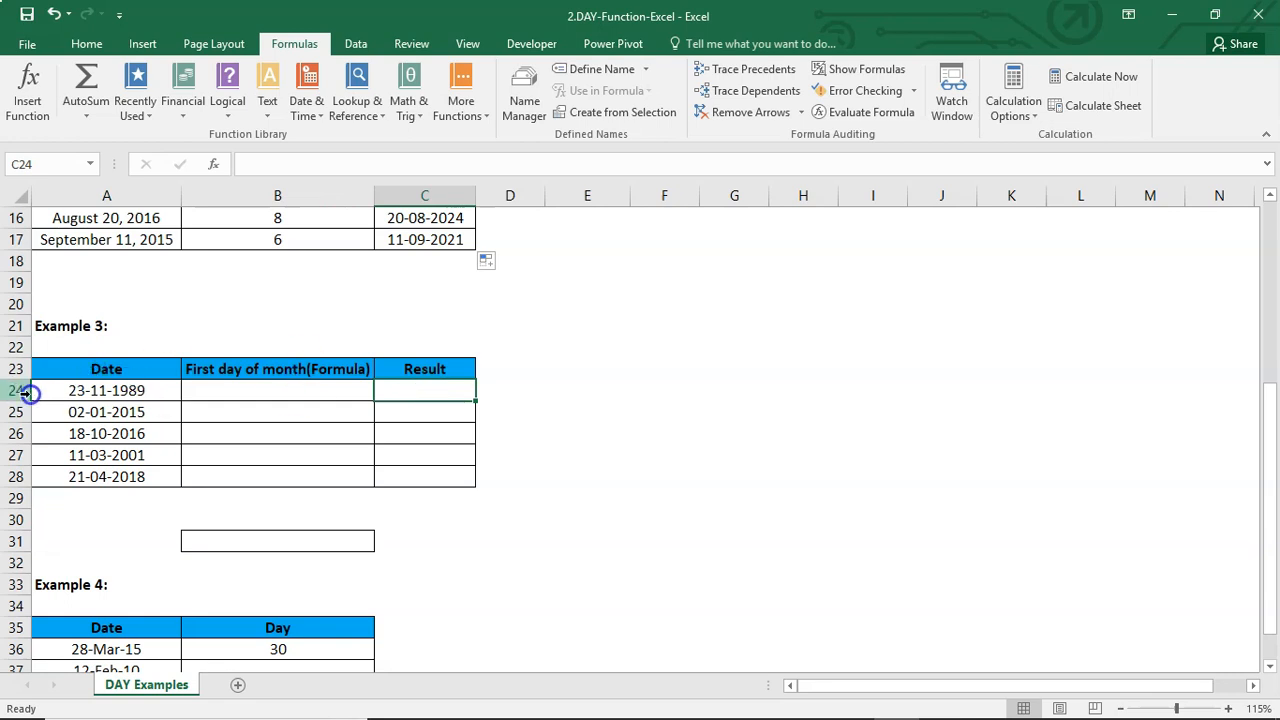
{"action": "left_click", "coordinate": [277, 165]}
{"action": "type", "text": "="}
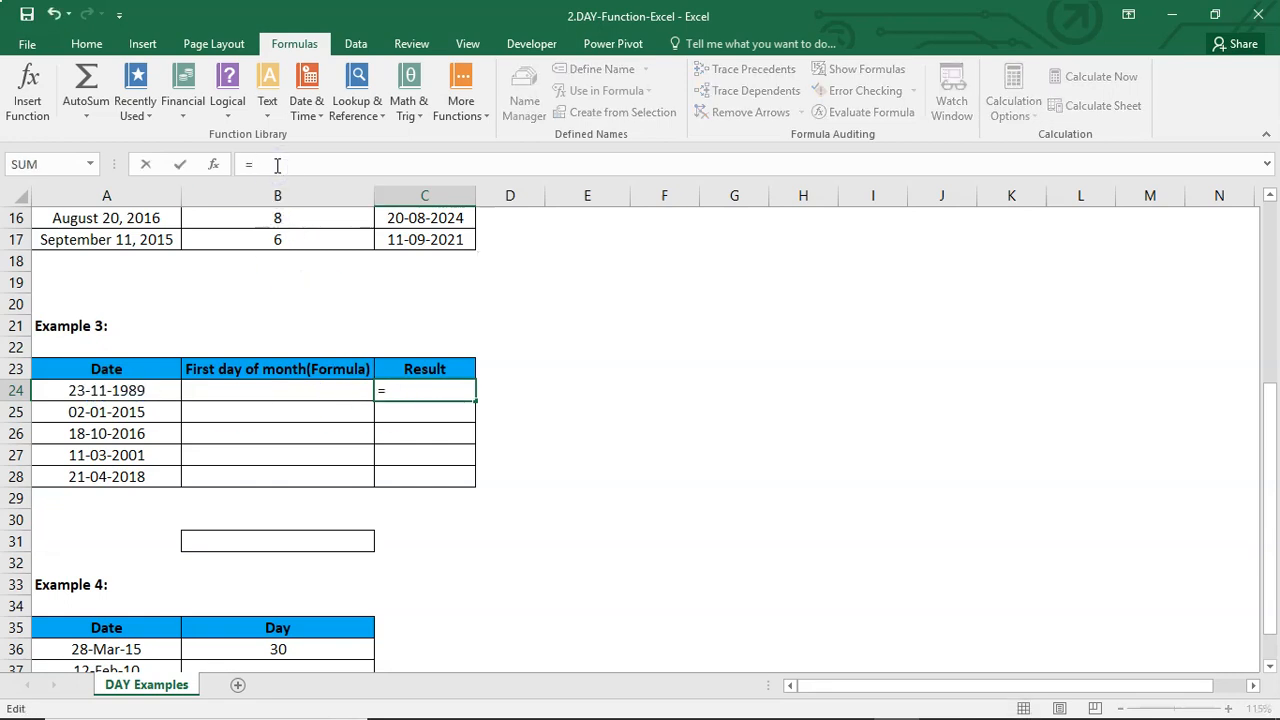
{"action": "left_click", "coordinate": [105, 391]}
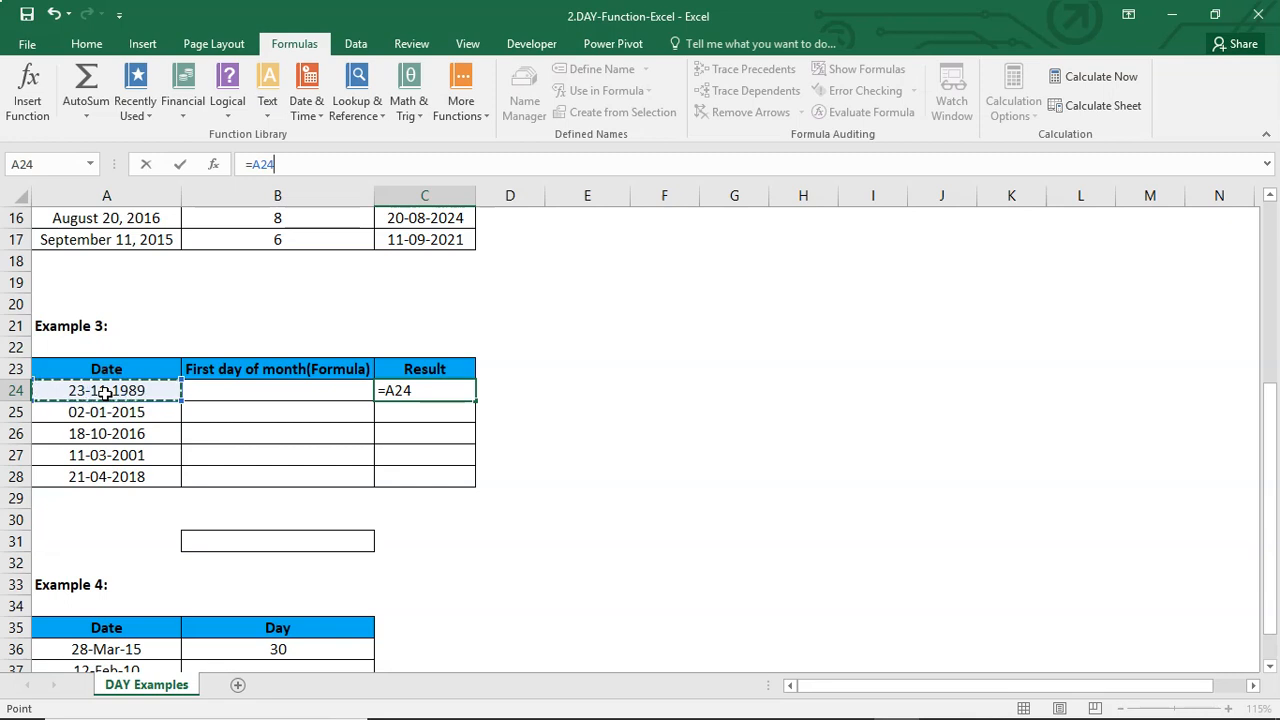
{"action": "type", "text": "-DA"}
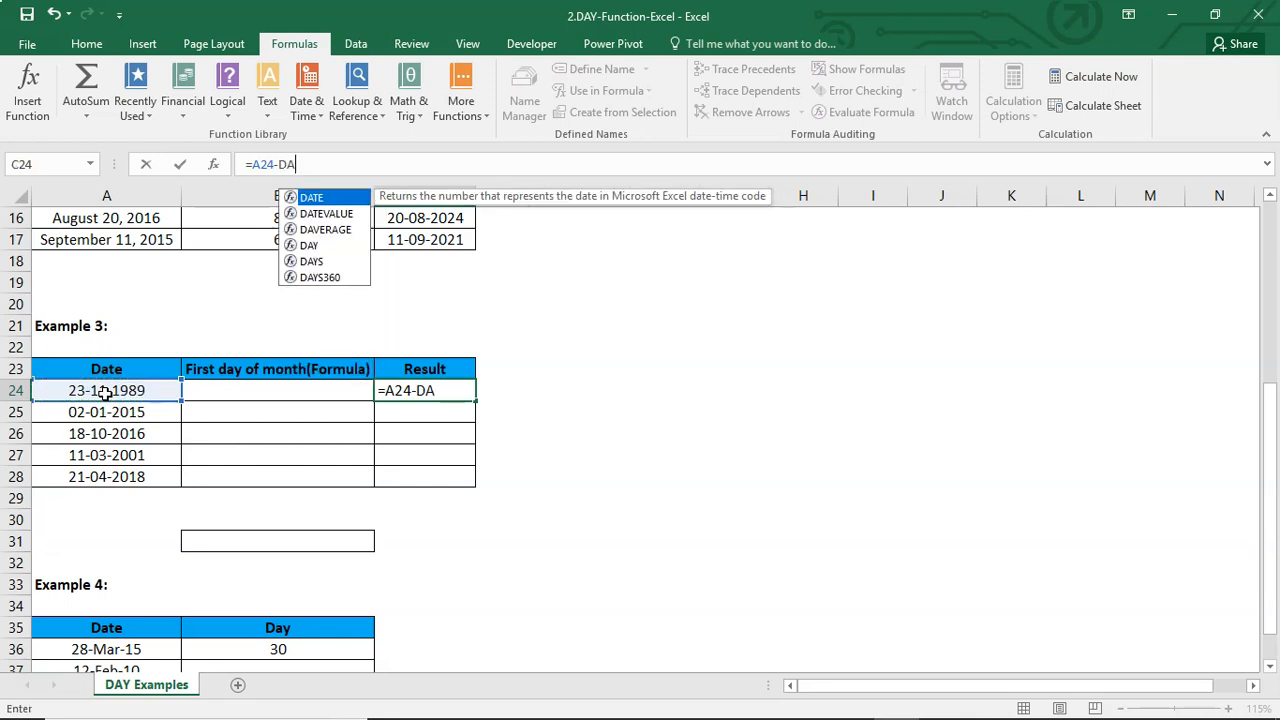
{"action": "type", "text": "Y("}
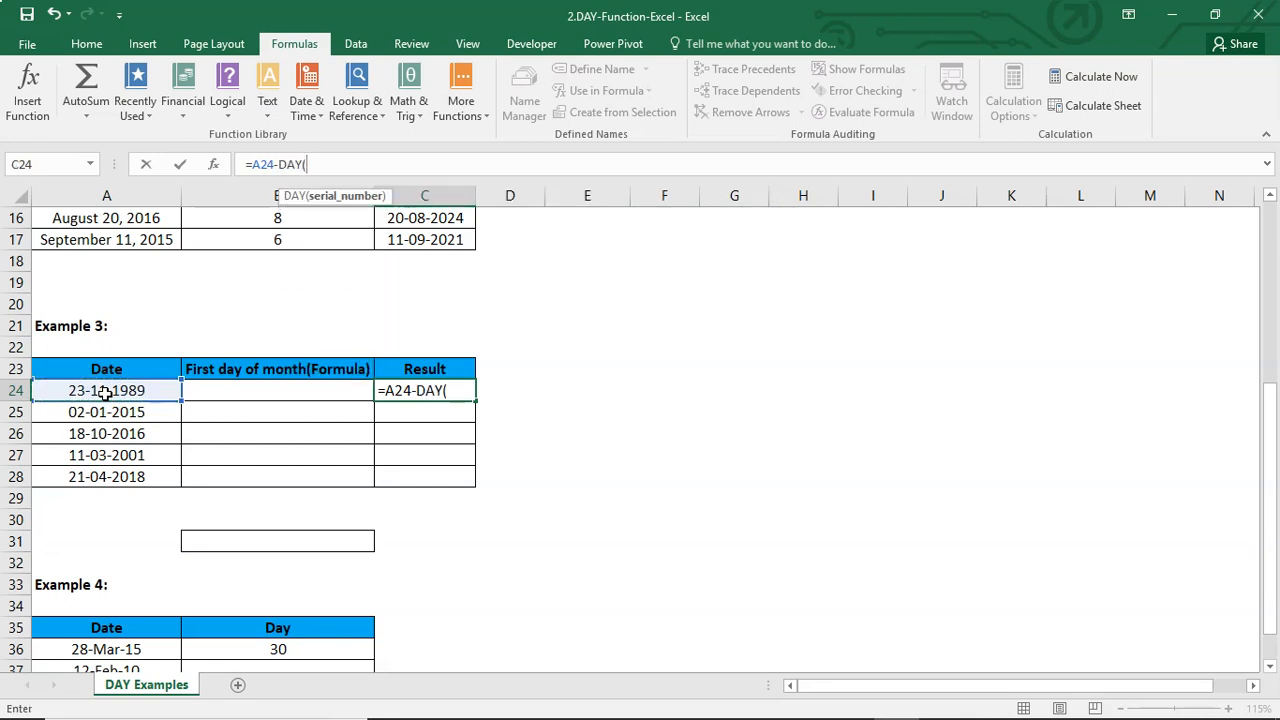
{"action": "left_click", "coordinate": [74, 392]}
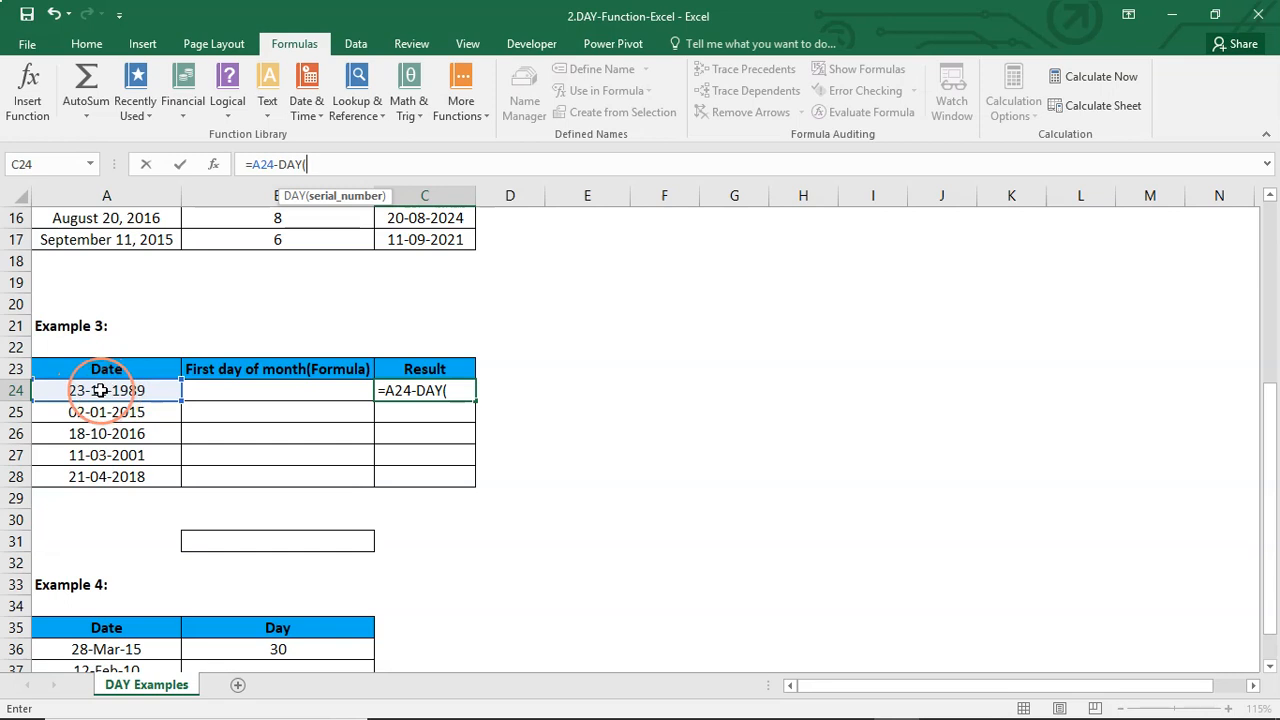
{"action": "left_click", "coordinate": [101, 390]}
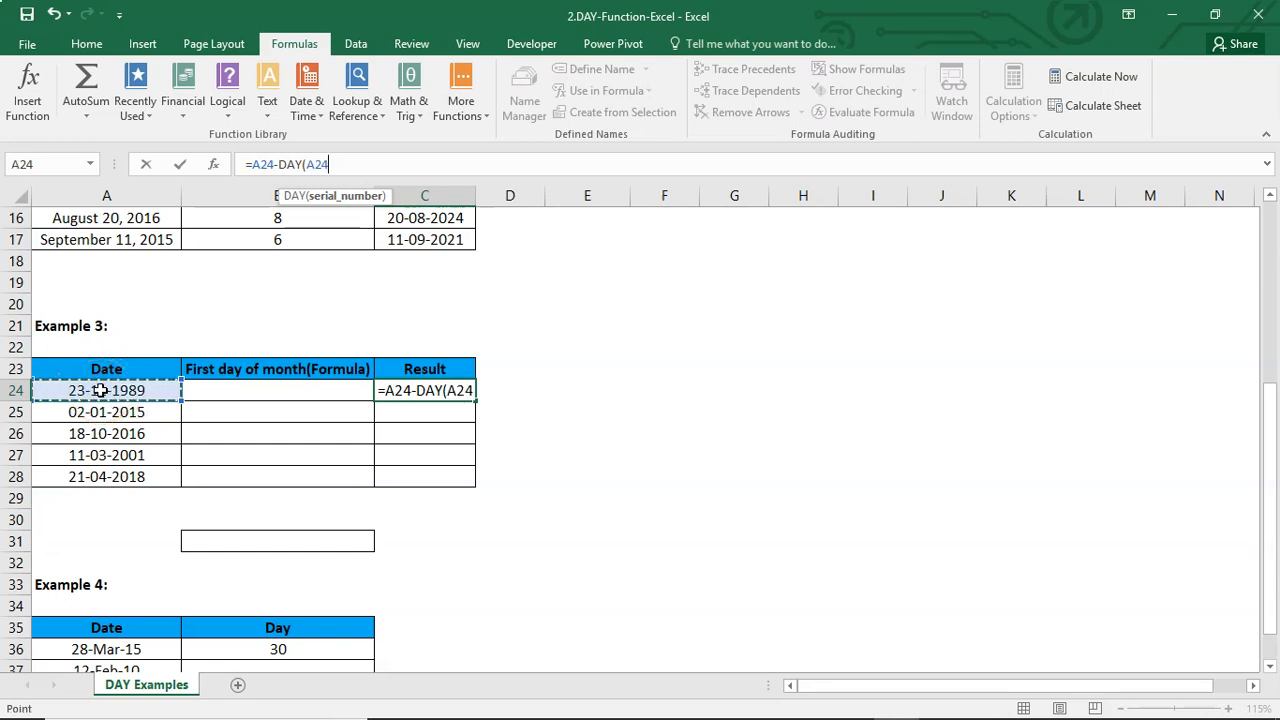
Complete the C24 formula as =A24-DAY(A24)+1 and fill it down through C28
{"action": "type", "text": ")+1"}
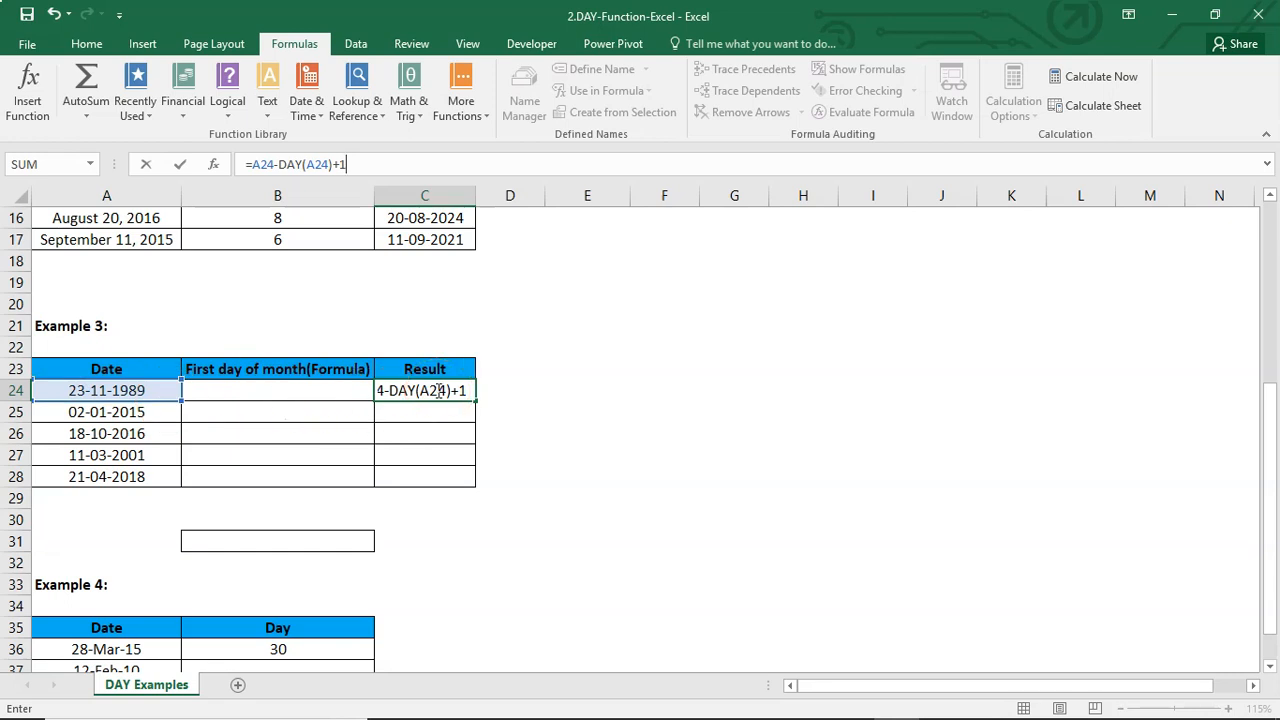
{"action": "key", "text": "Return"}
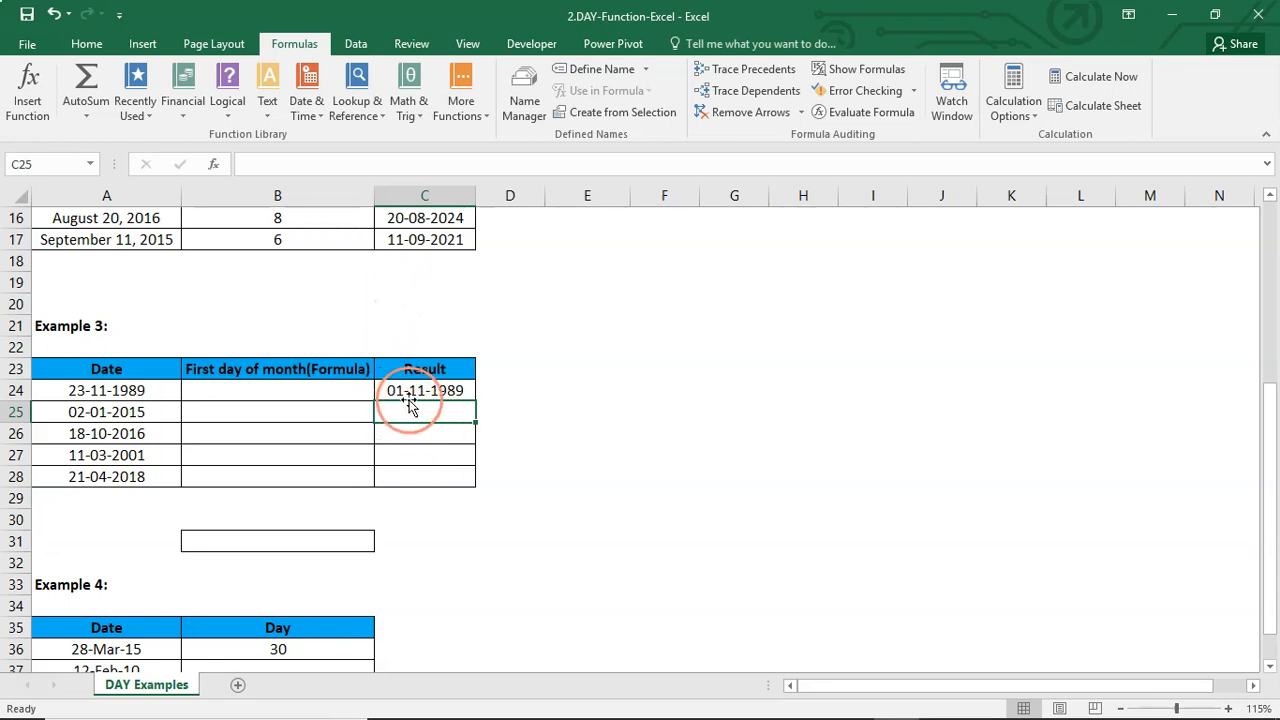
{"action": "left_click", "coordinate": [420, 388]}
{"action": "left_click_drag", "start_coordinate": [476, 400], "coordinate": [462, 486]}
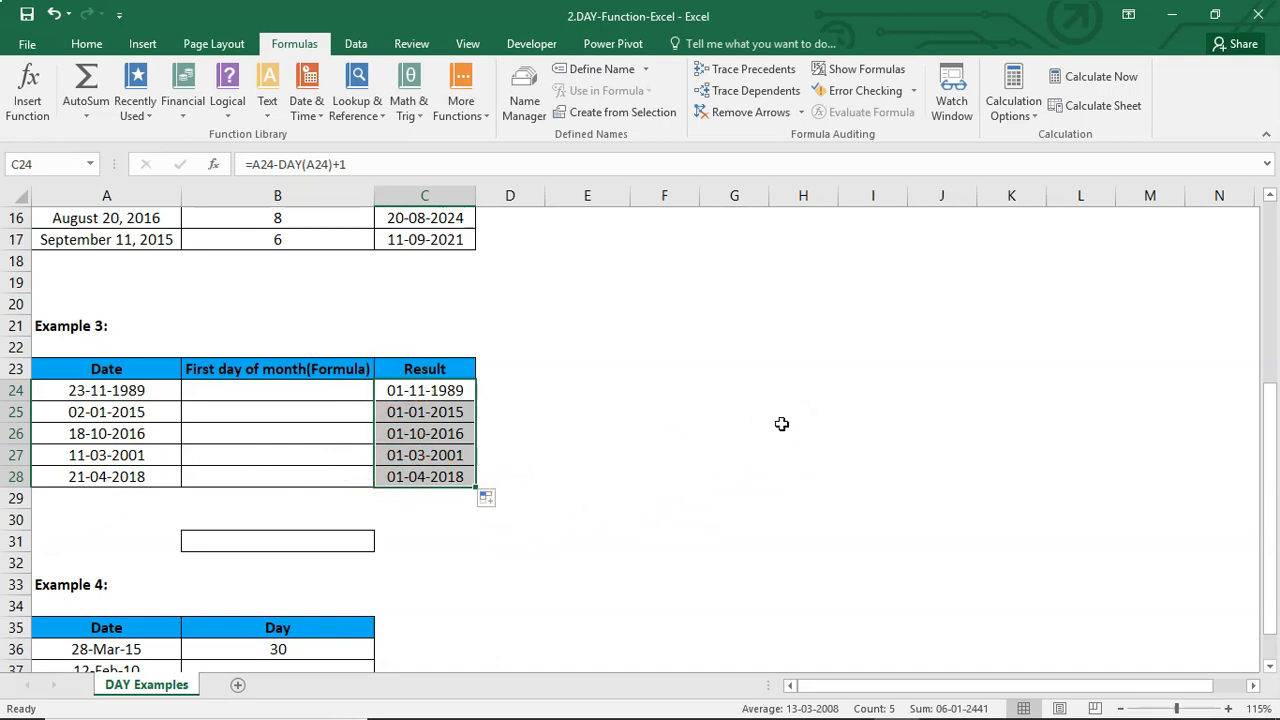
Clear the existing value from cell B36 in the Example 4 table
{"action": "scroll", "coordinate": [723, 443], "scroll_direction": "down", "scroll_amount": 3}
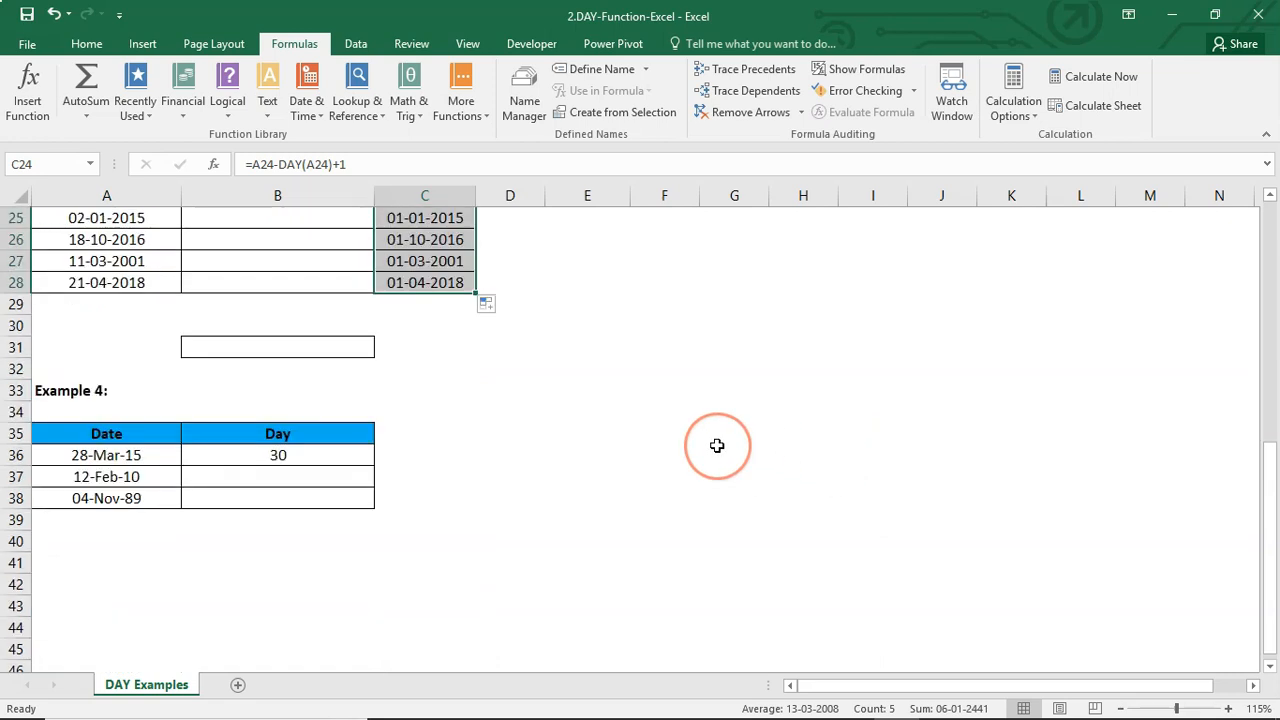
{"action": "left_click", "coordinate": [281, 456]}
{"action": "key", "text": "Delete"}
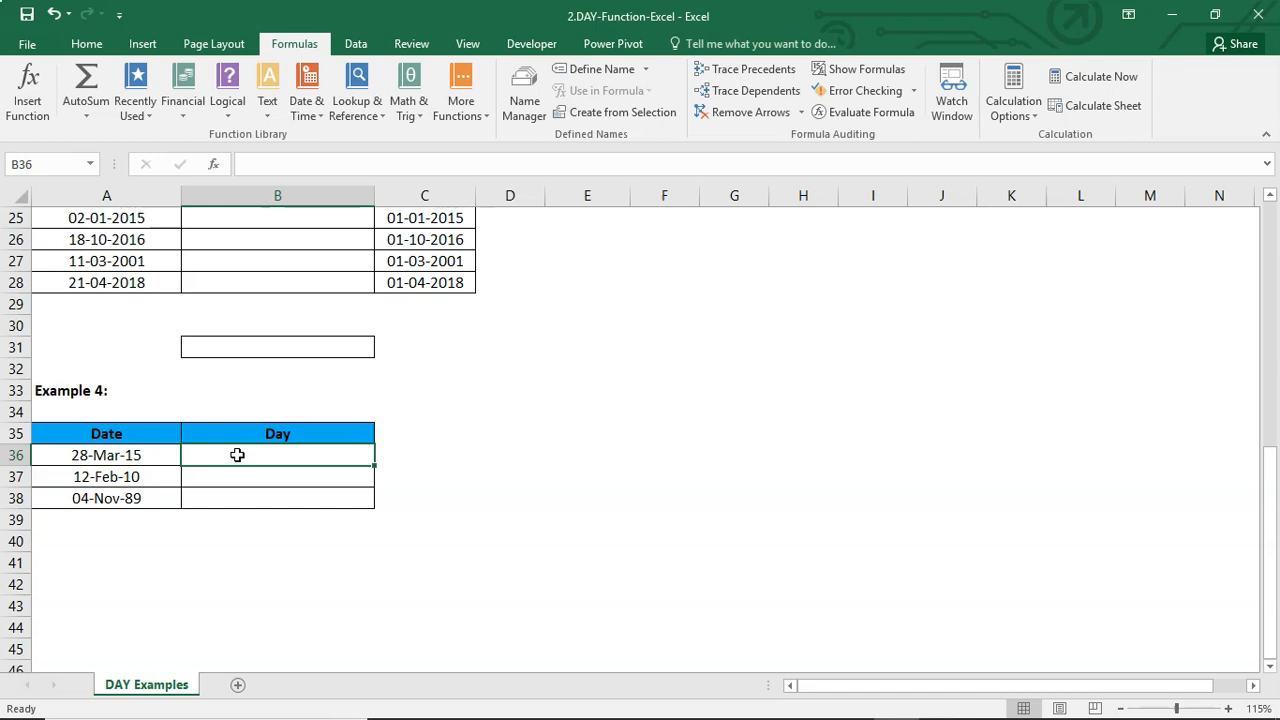
Enter the formula =DAY(EOMONTH(A36,0)) in B36 to get the last day of the month in A36
{"action": "left_click", "coordinate": [257, 155]}
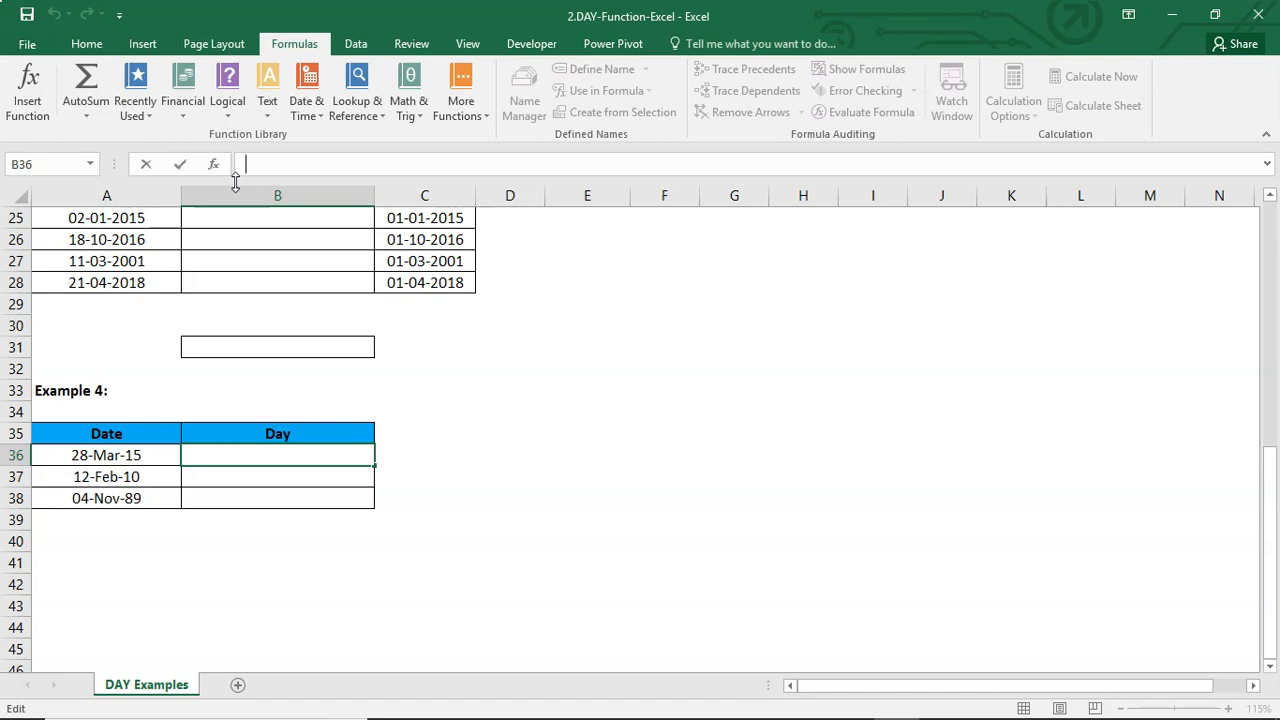
{"action": "type", "text": "=DA"}
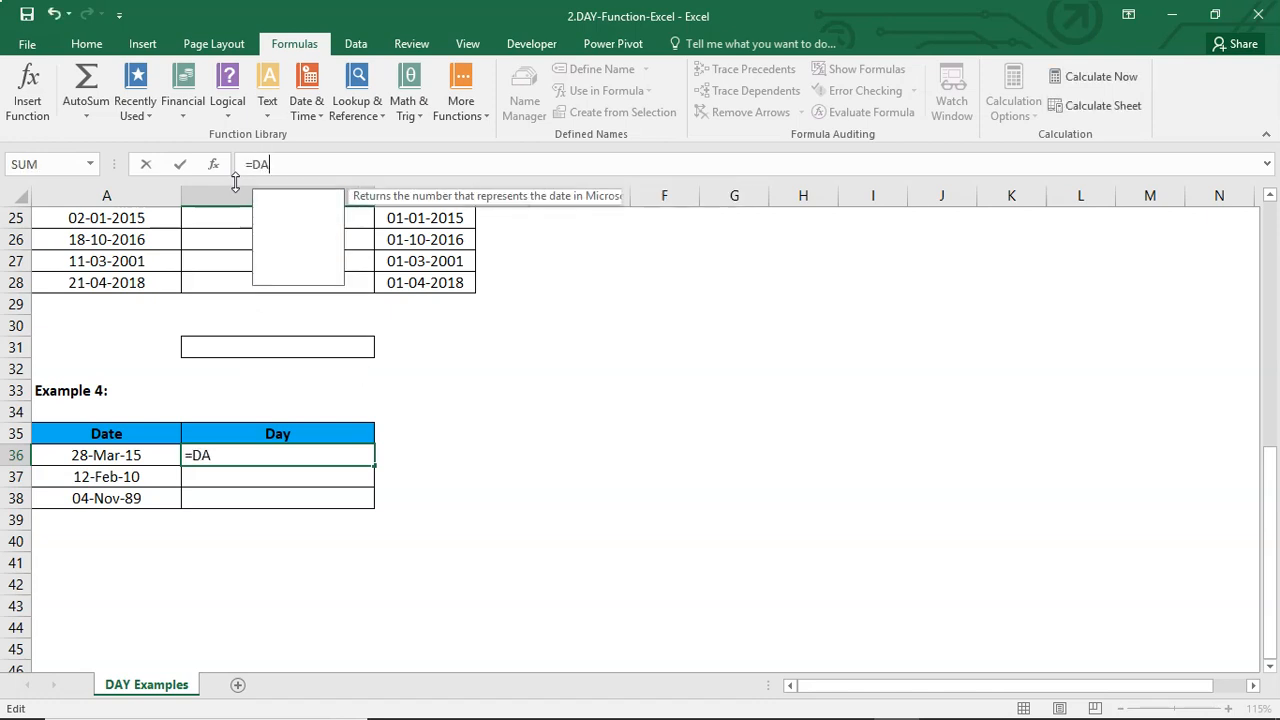
{"action": "type", "text": "Y("}
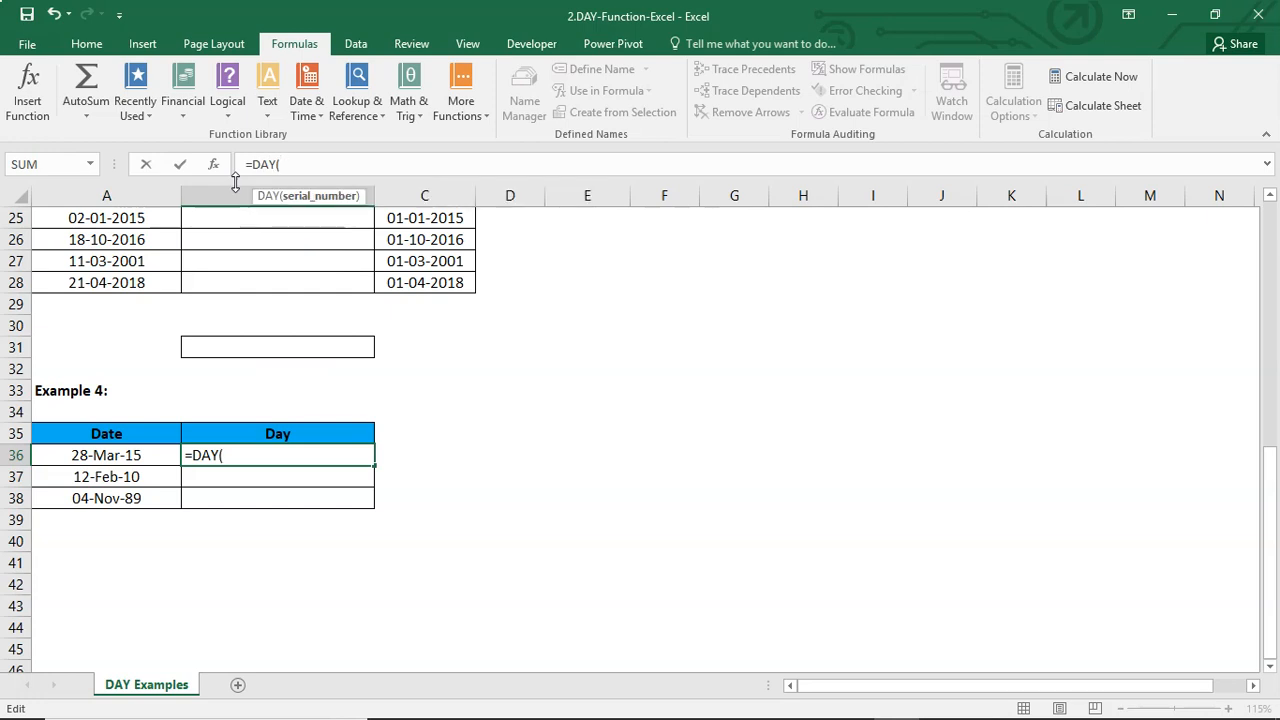
{"action": "type", "text": "EO"}
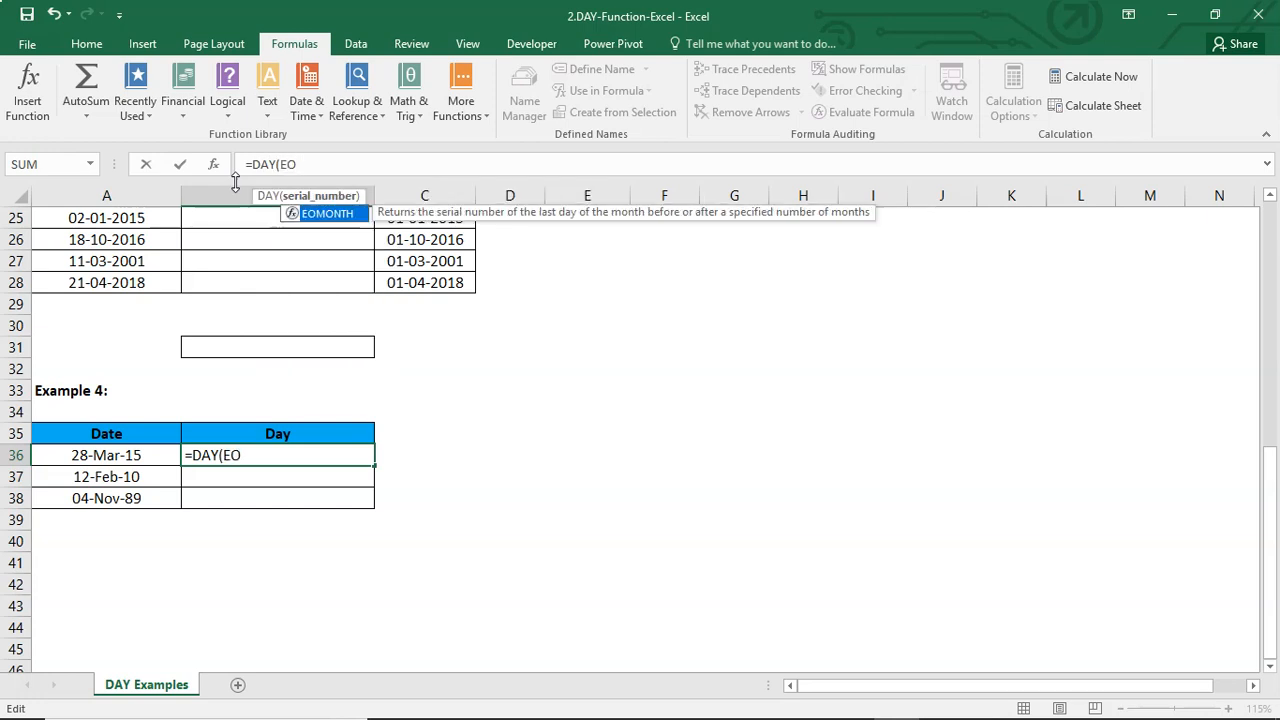
{"action": "type", "text": "MONTH"}
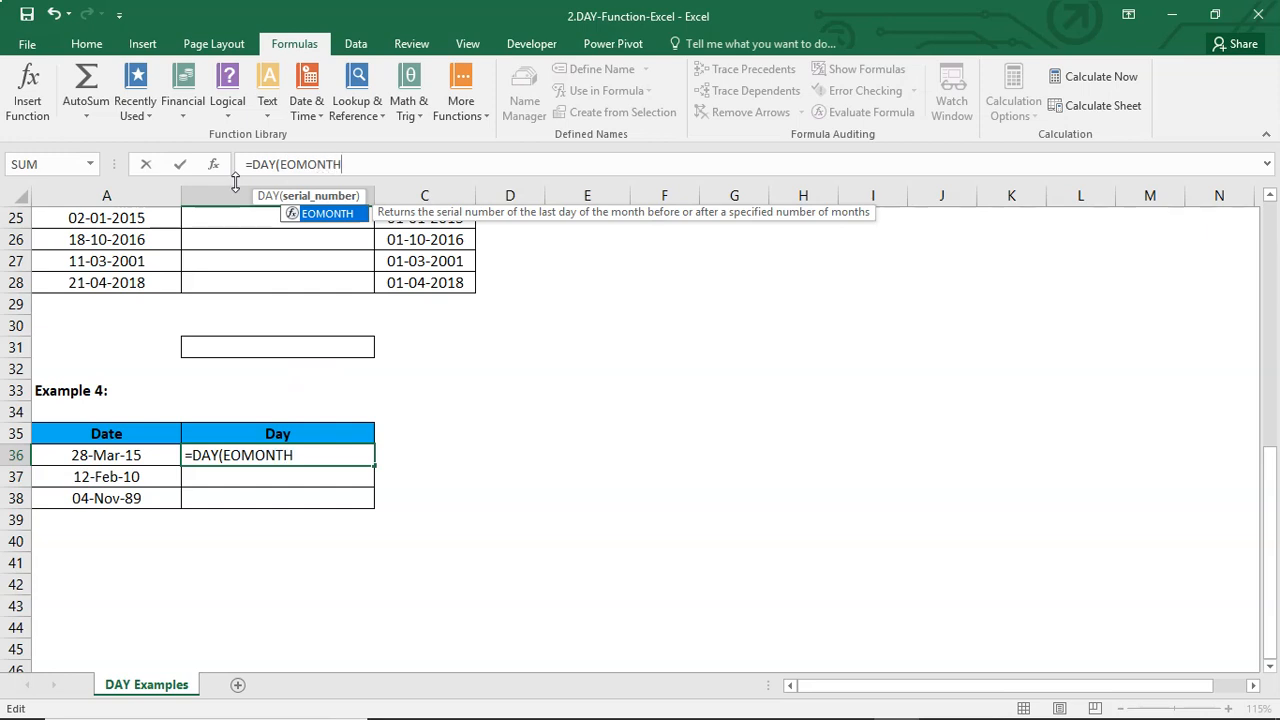
{"action": "type", "text": "("}
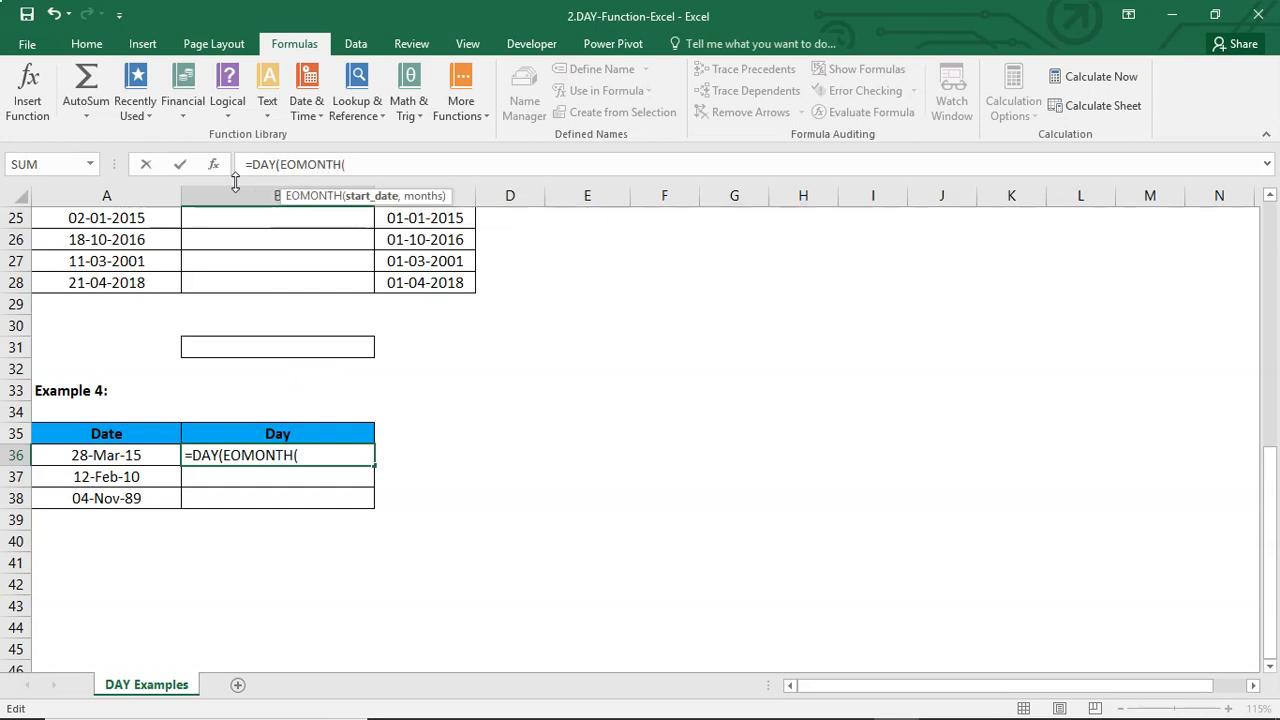
{"action": "left_click", "coordinate": [86, 455]}
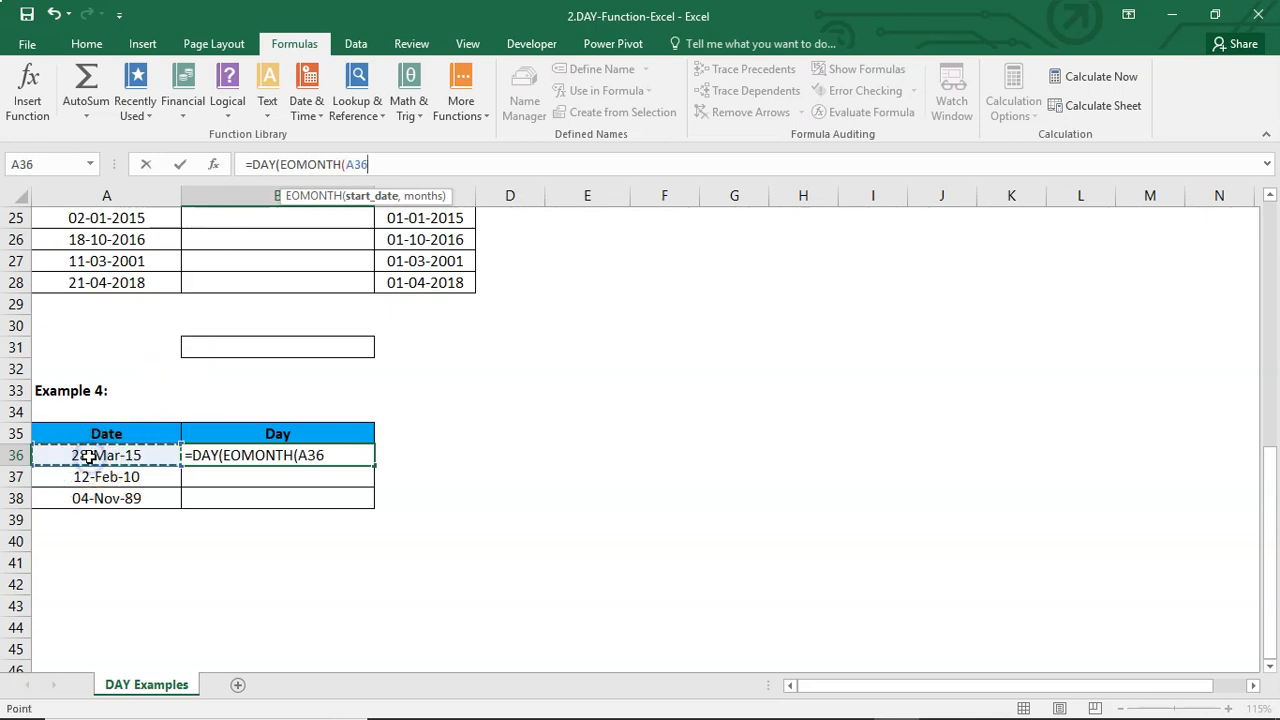
{"action": "type", "text": ",0"}
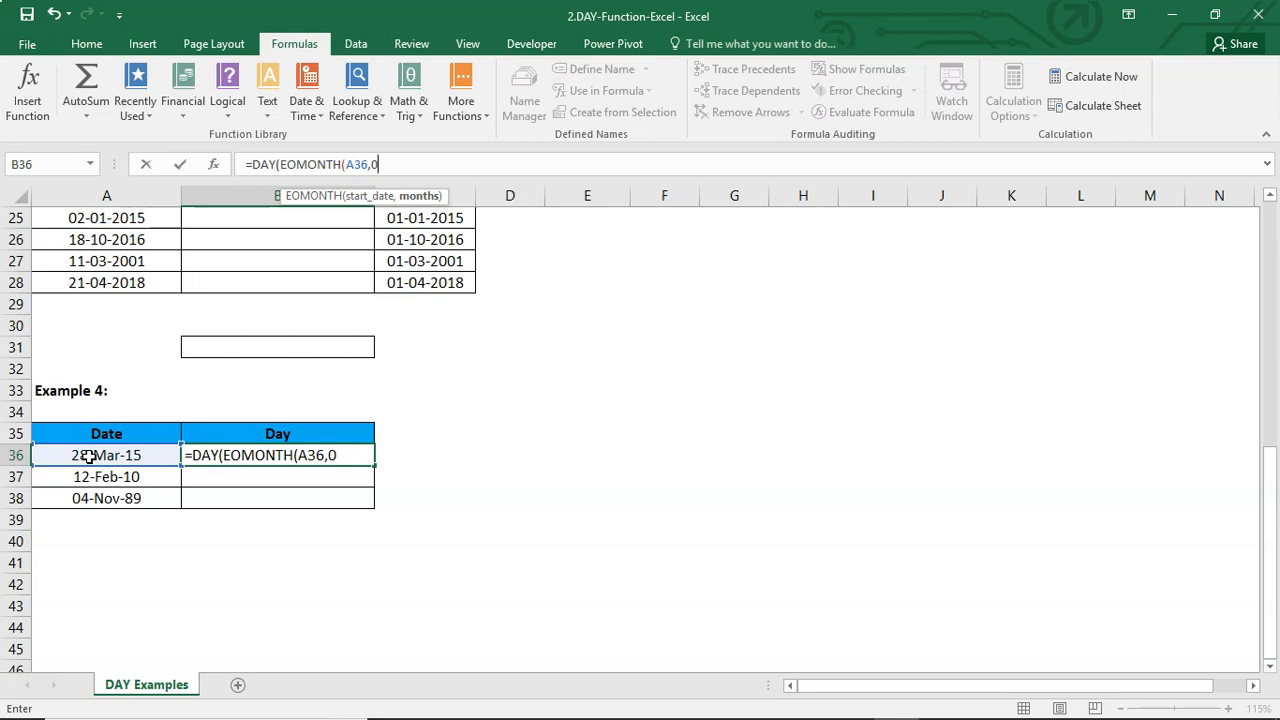
{"action": "type", "text": "))"}
{"action": "key", "text": "Return"}
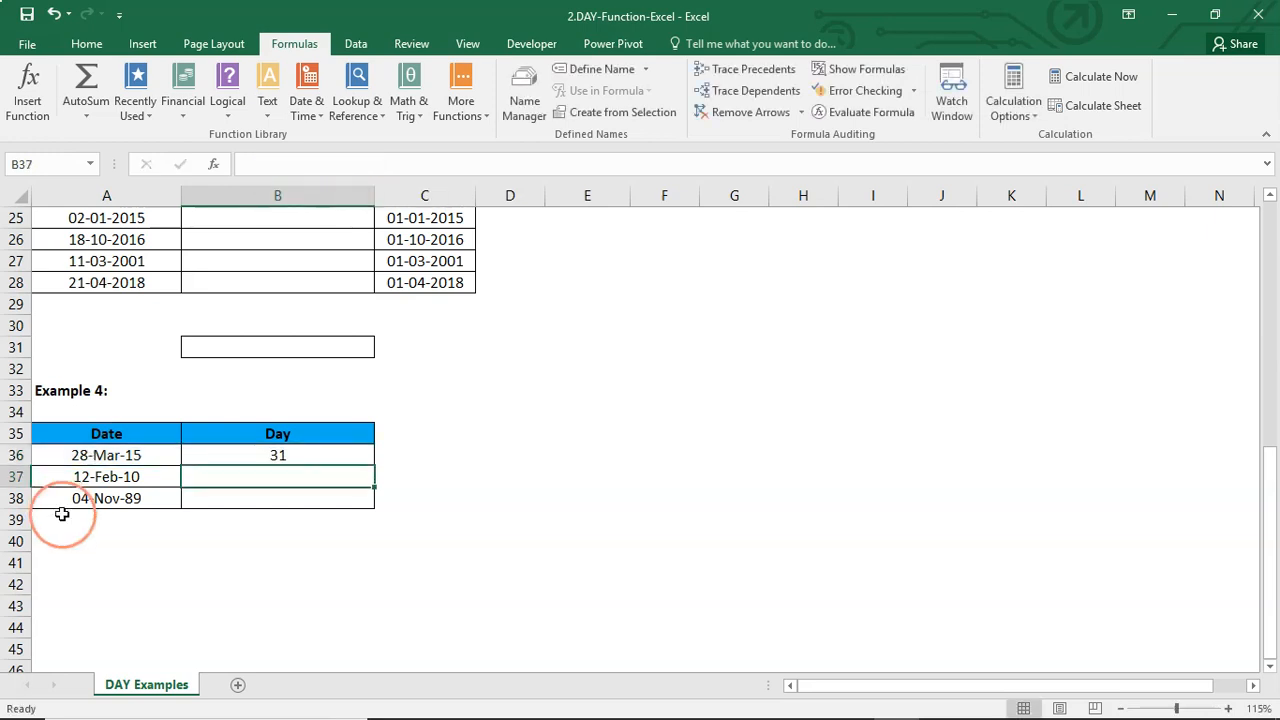
Fill the DAY(EOMONTH) formula from B36 down through B38 and check the filled cells B37 and B38
{"action": "left_click", "coordinate": [278, 455]}
{"action": "left_click_drag", "start_coordinate": [373, 463], "coordinate": [374, 508]}
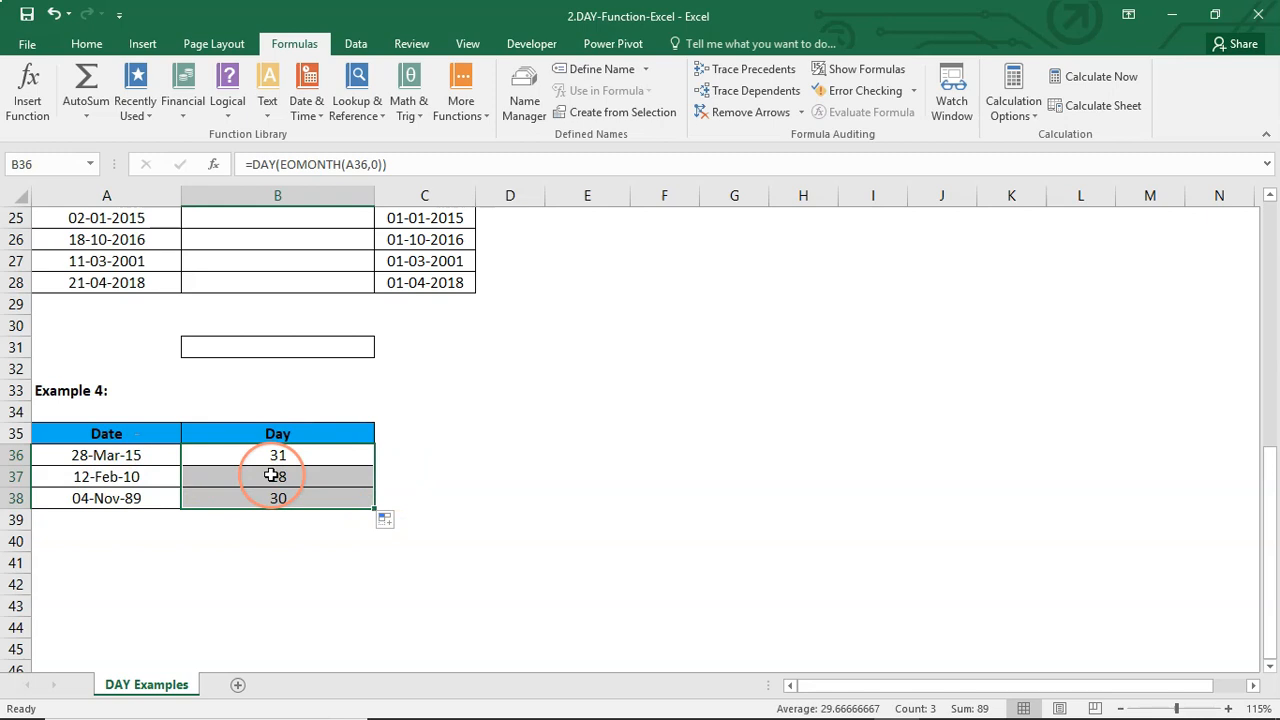
{"action": "left_click", "coordinate": [230, 476]}
{"action": "left_click", "coordinate": [266, 498]}
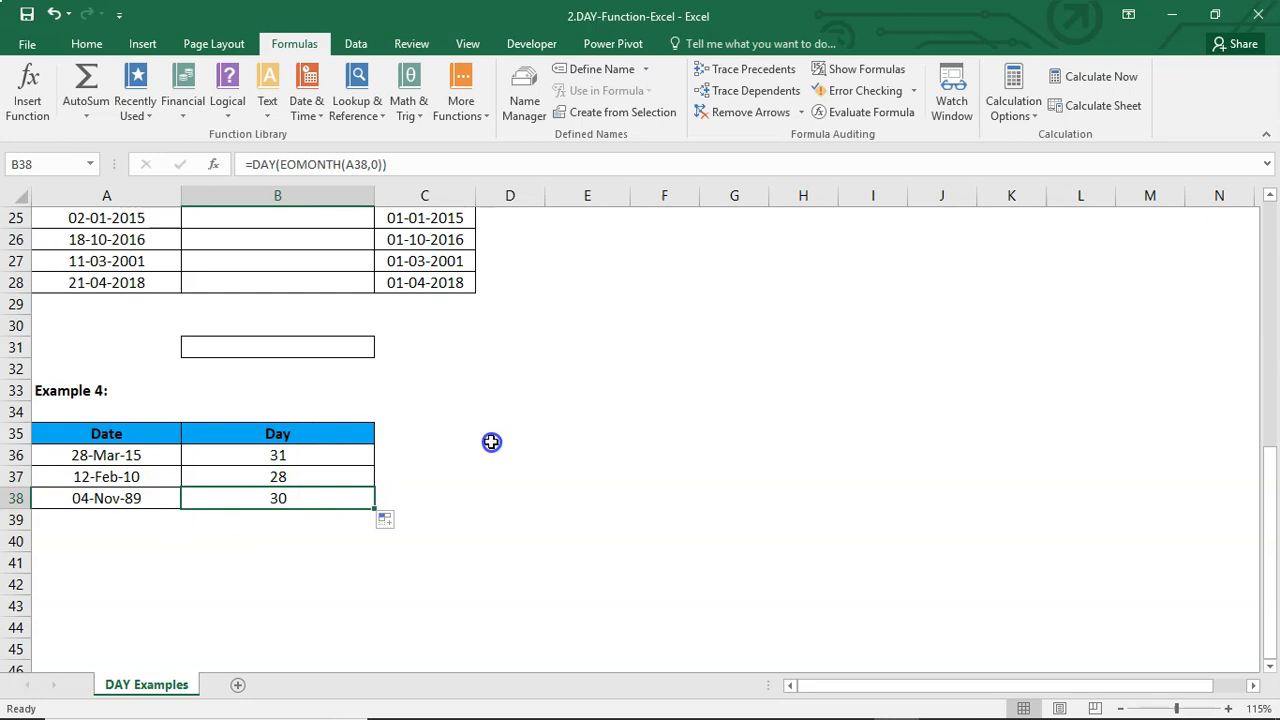
{"action": "scroll", "coordinate": [628, 448], "scroll_direction": "up", "scroll_amount": 3}
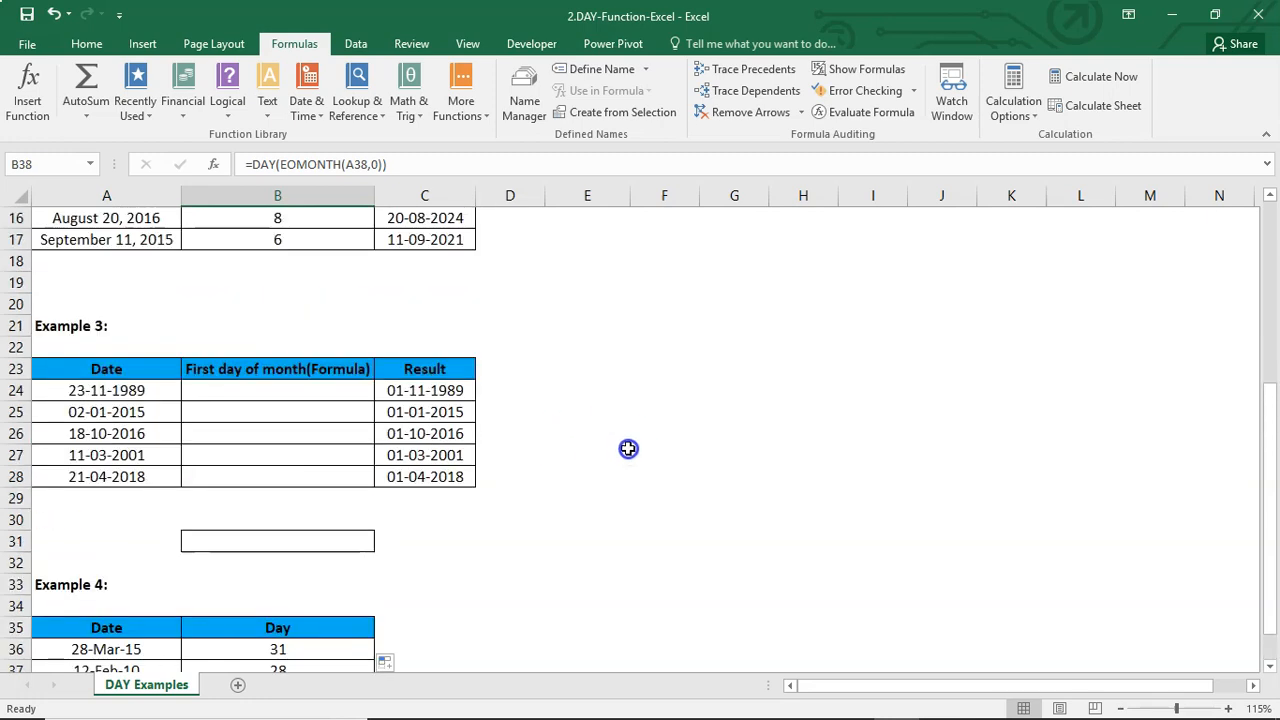
{"action": "scroll", "coordinate": [628, 448], "scroll_direction": "up", "scroll_amount": 5}
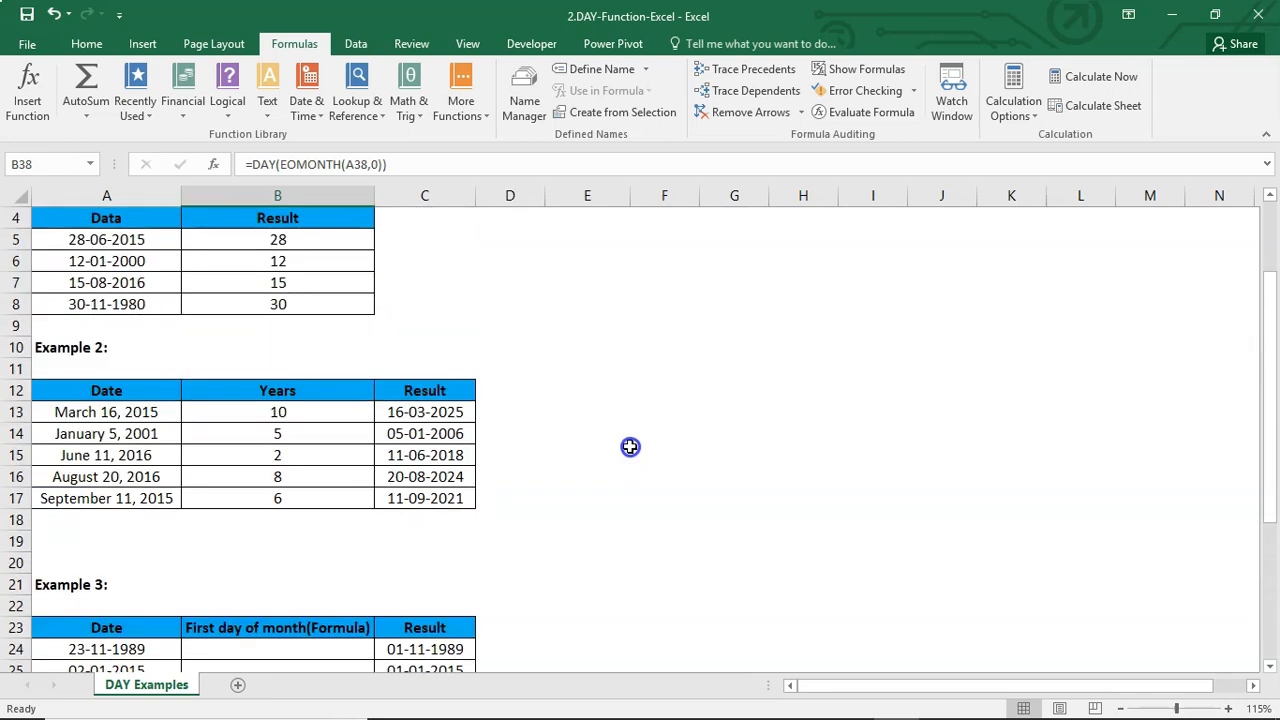